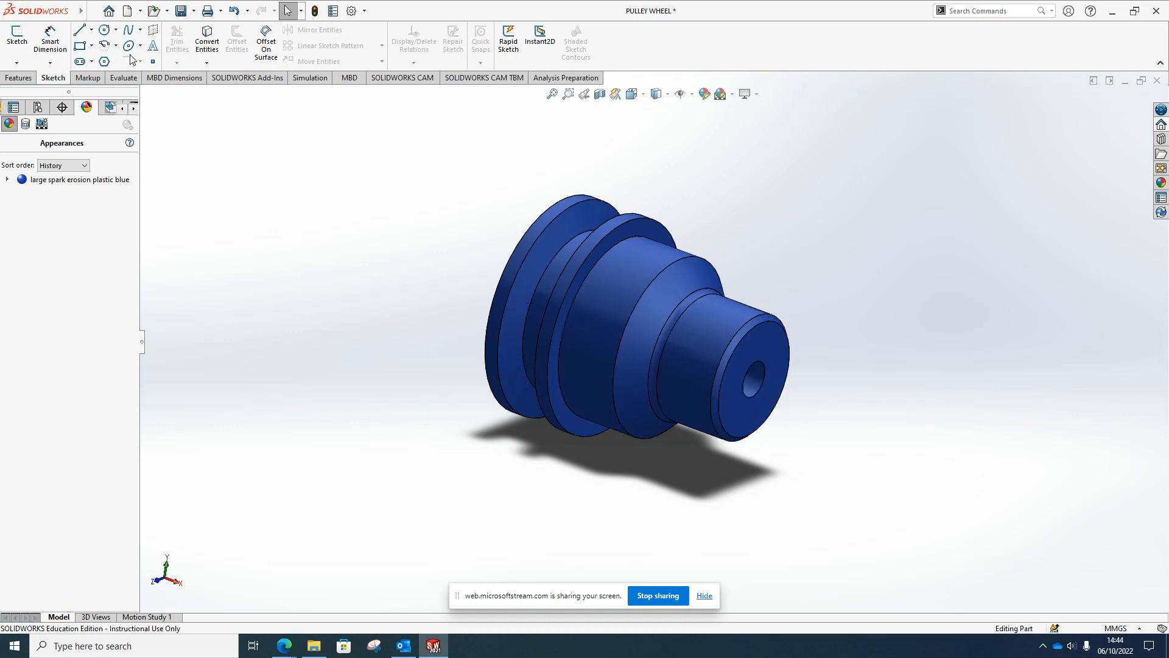
Create a drawing from the pulley wheel part on an A4 (ANSI) Landscape sheet.
{"action": "left_click", "coordinate": [93, 11]}
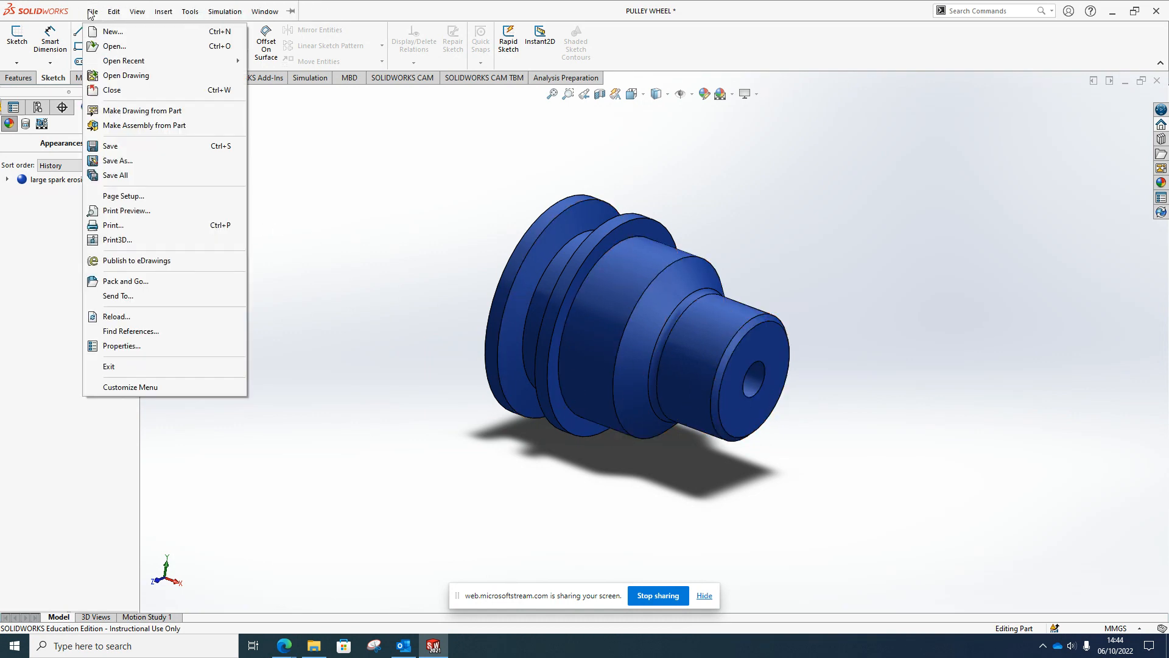
{"action": "left_click", "coordinate": [138, 113]}
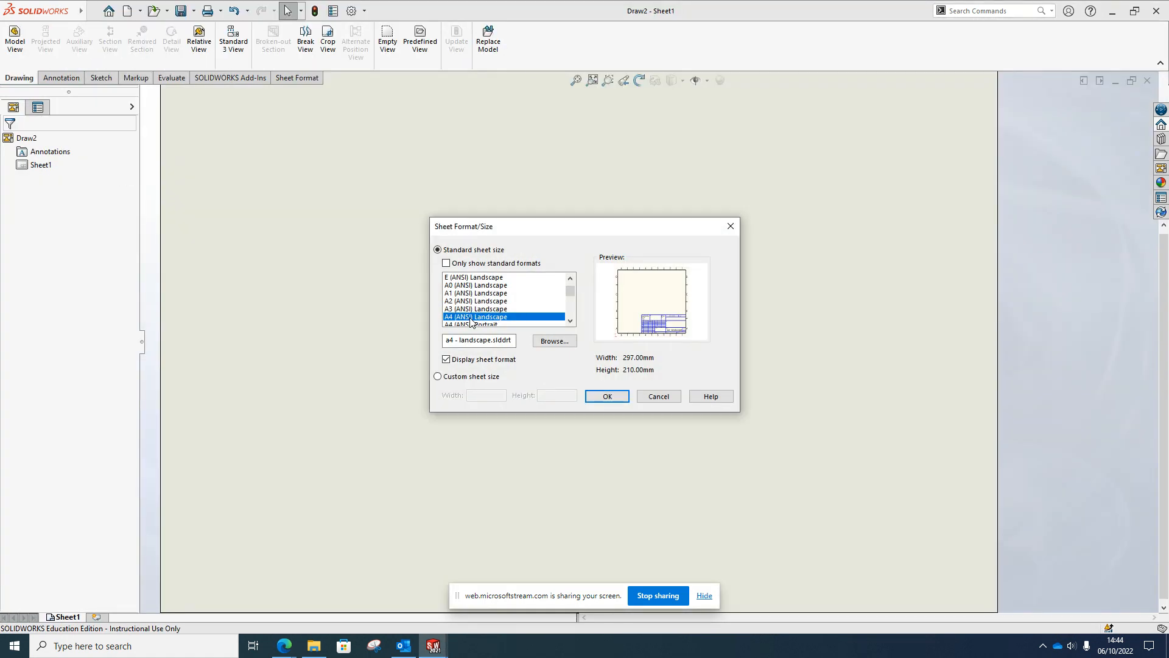
{"action": "left_click", "coordinate": [607, 397]}
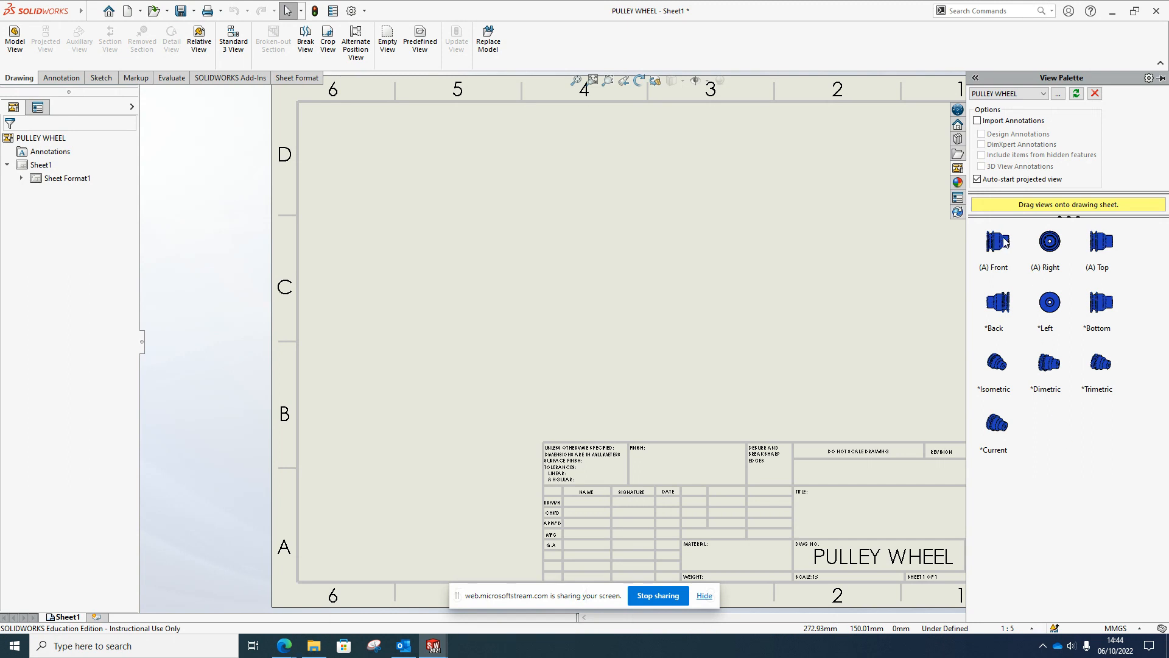
Place the part's Front view alone in the sheet's upper-left area and rotate it by 90 degrees.
{"action": "mouse_move", "coordinate": [1004, 242]}
{"action": "left_mouse_down"}
{"action": "mouse_move", "coordinate": [456, 207]}
{"action": "mouse_move", "coordinate": [474, 204]}
{"action": "left_mouse_up"}
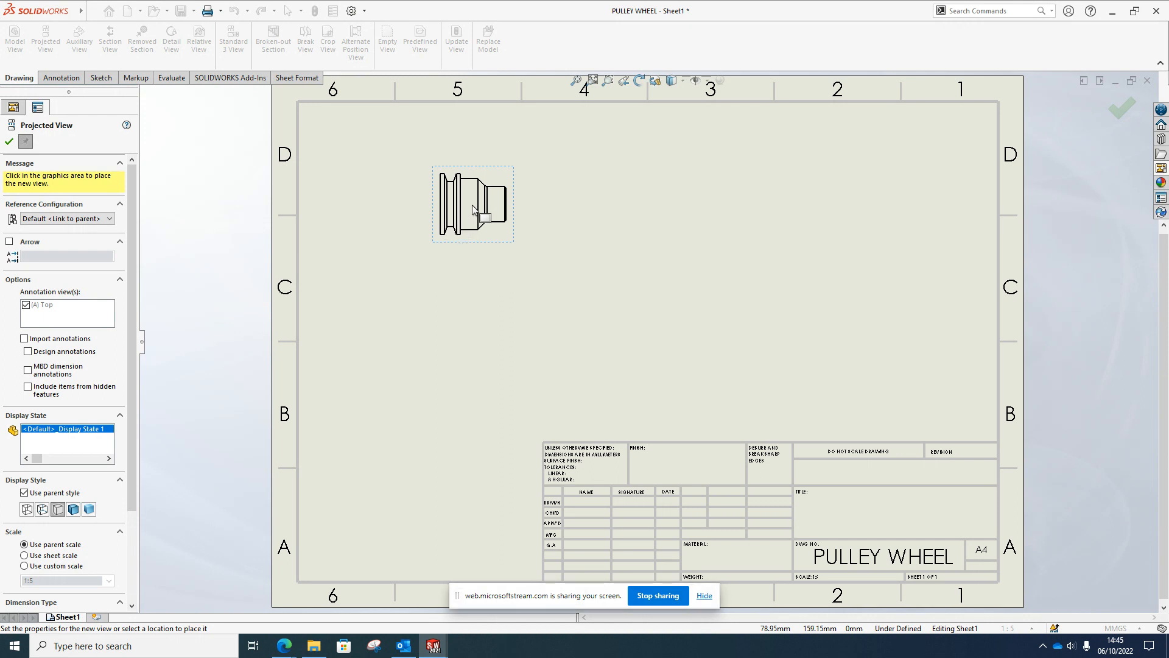
{"action": "key", "text": "Escape"}
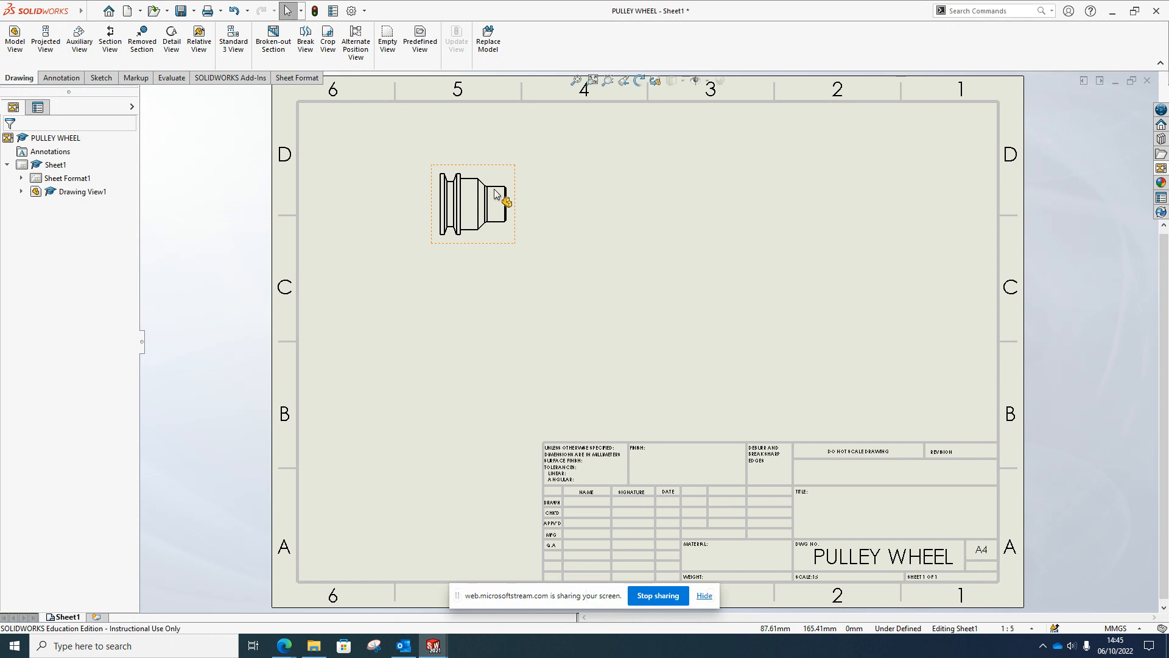
{"action": "left_click", "coordinate": [489, 168]}
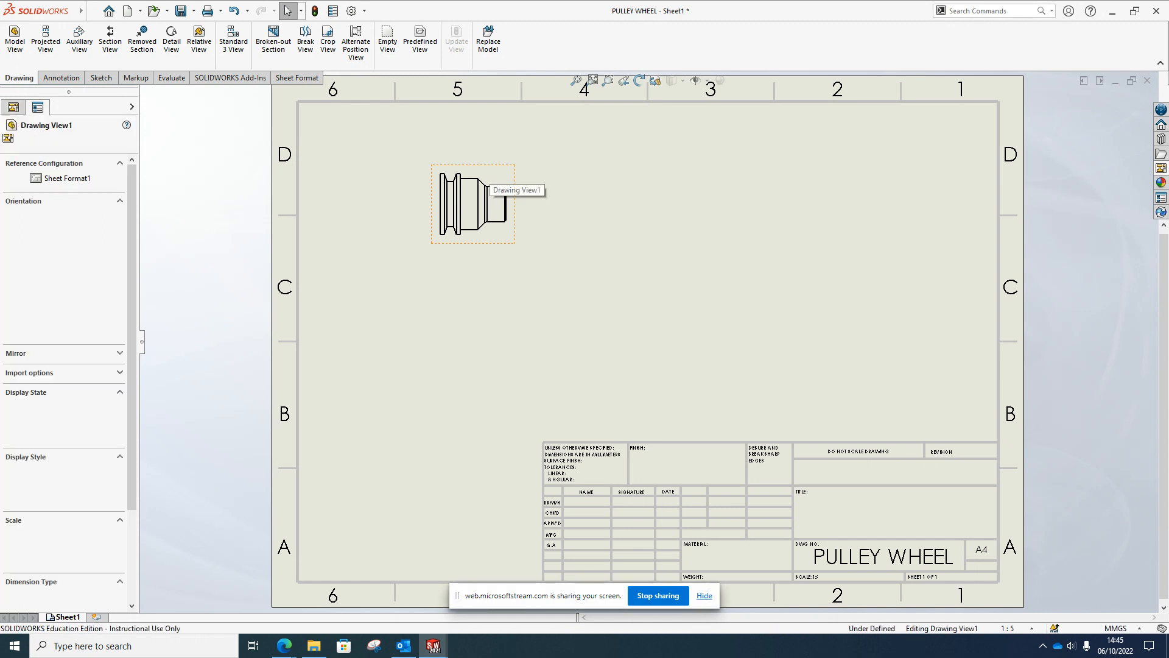
{"action": "right_click", "coordinate": [490, 167]}
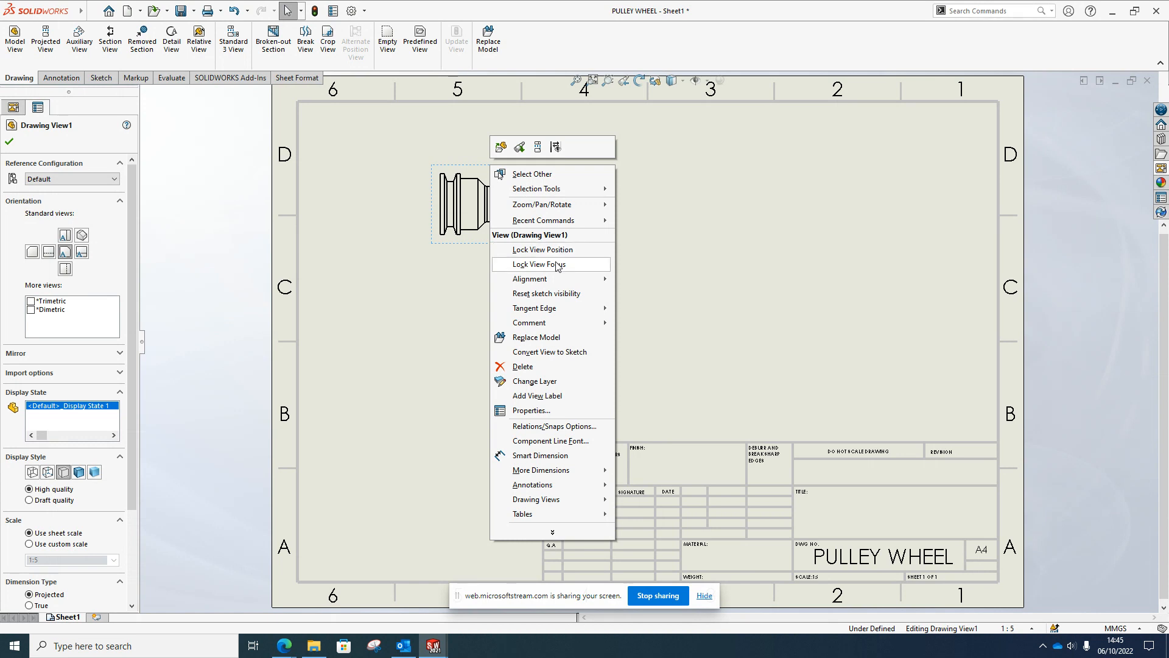
{"action": "mouse_move", "coordinate": [566, 204]}
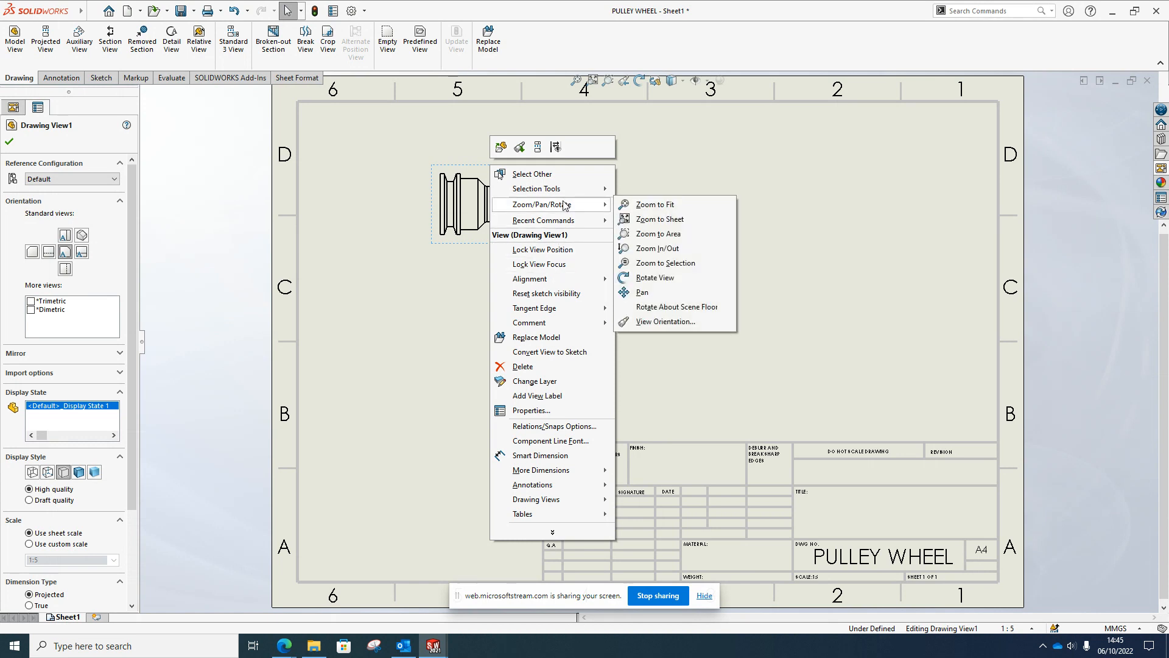
{"action": "left_click", "coordinate": [657, 282]}
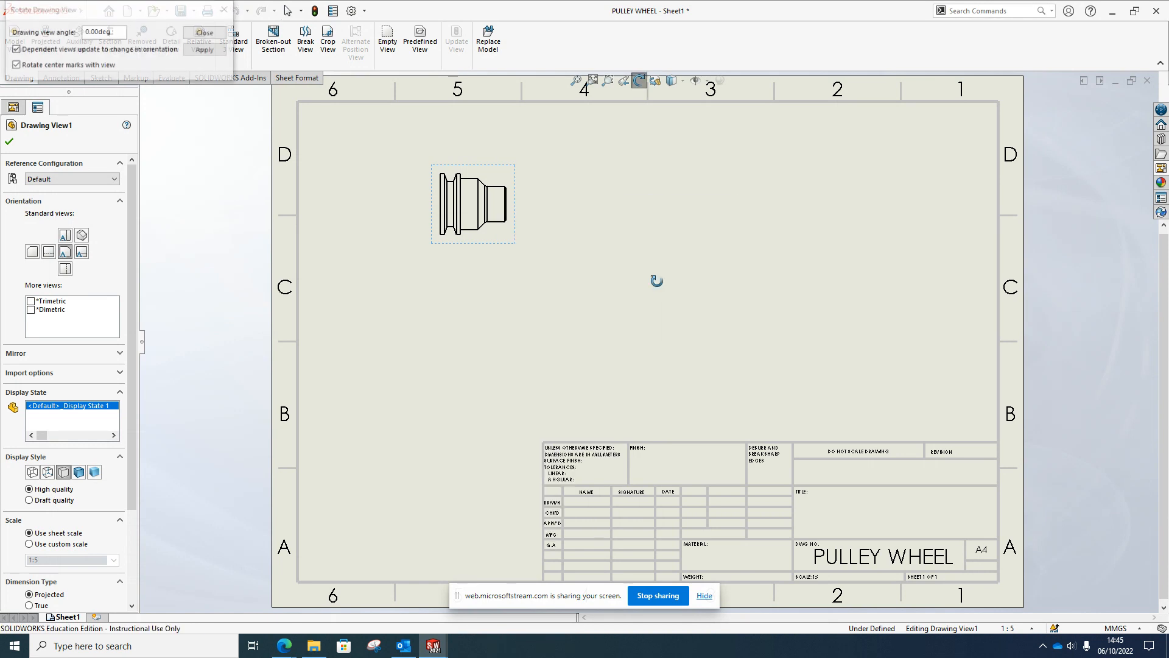
{"action": "left_click", "coordinate": [89, 33]}
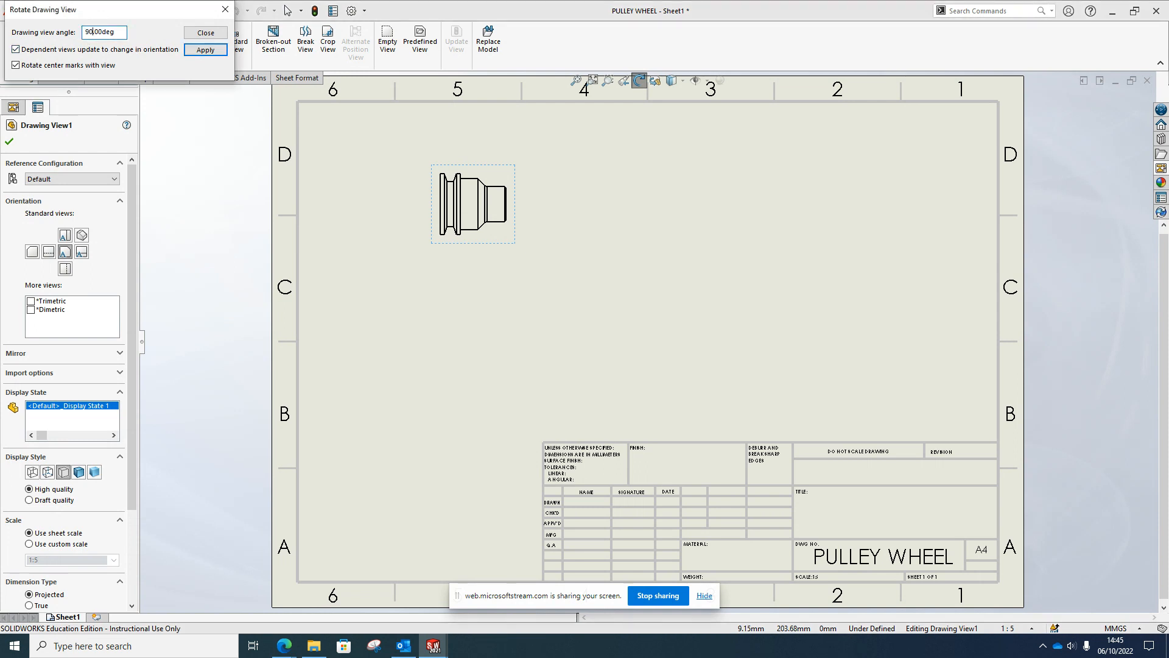
{"action": "left_click", "coordinate": [205, 49]}
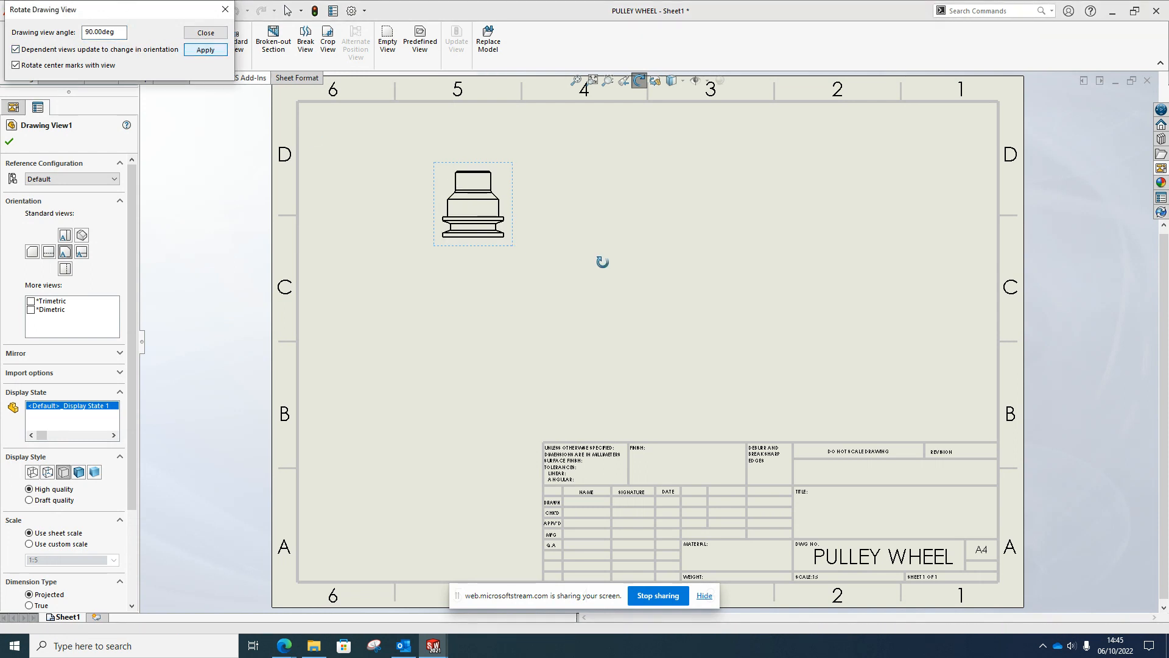
{"action": "left_click", "coordinate": [205, 32]}
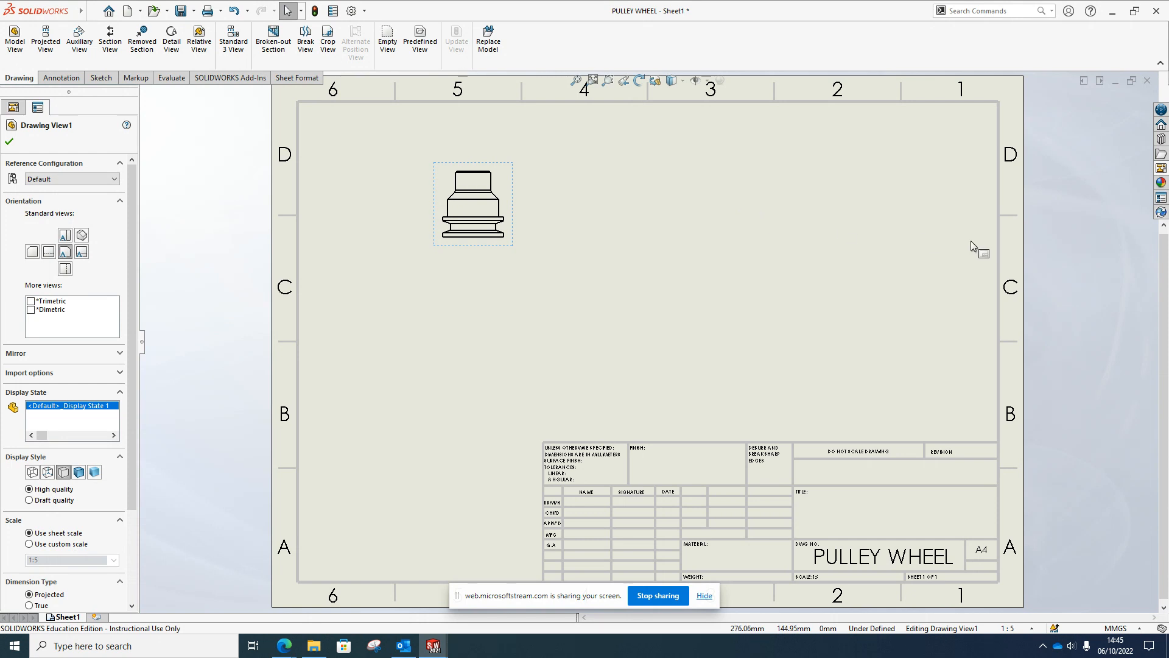
Delete the rotated front view from the sheet.
{"action": "left_click", "coordinate": [460, 165]}
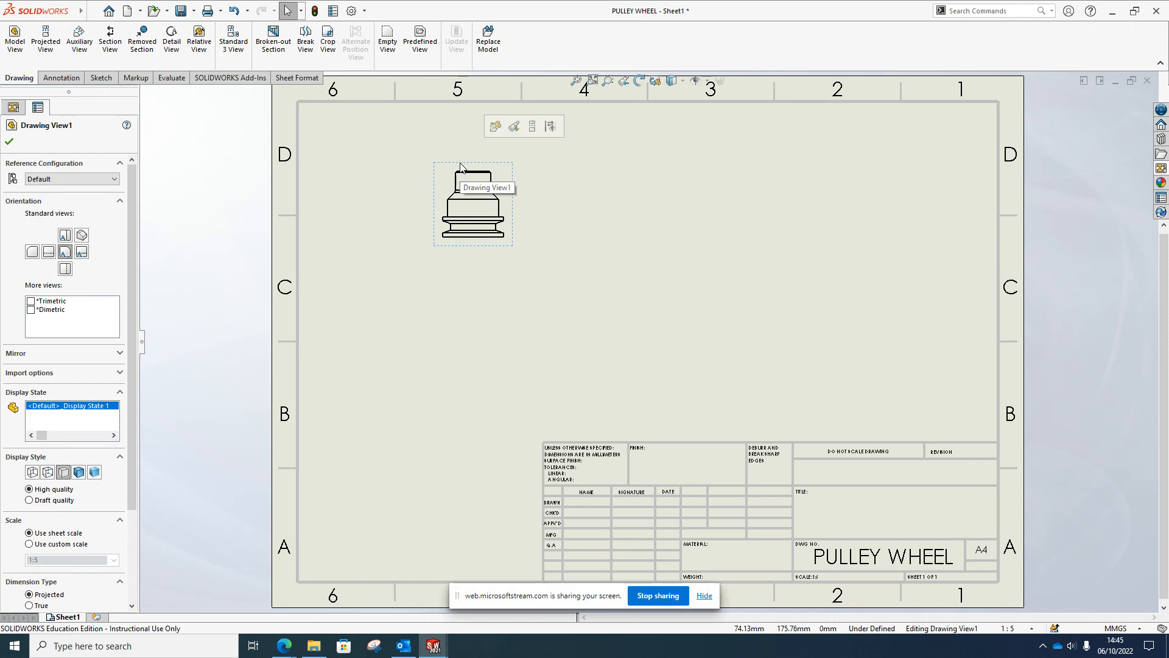
{"action": "key", "text": "Delete"}
{"action": "left_click", "coordinate": [675, 279]}
Place the Front view in the upper area of the sheet and project a circular end view to its left.
{"action": "left_click", "coordinate": [1161, 170]}
{"action": "left_click_drag", "start_coordinate": [988, 241], "coordinate": [523, 202]}
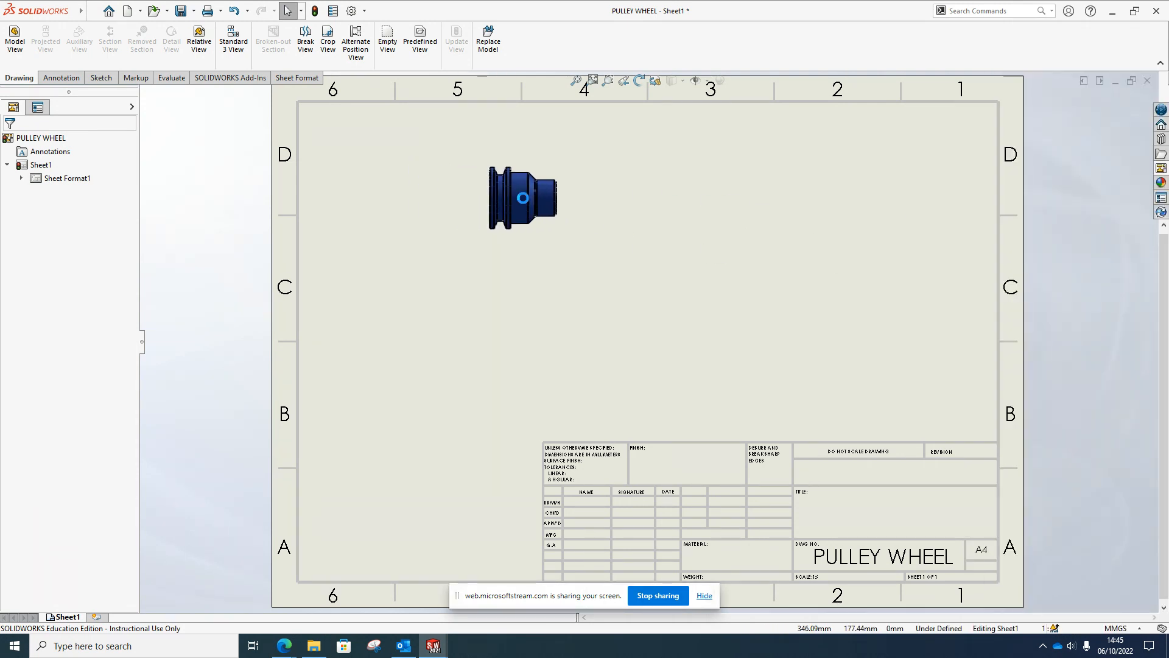
{"action": "left_click", "coordinate": [1163, 170]}
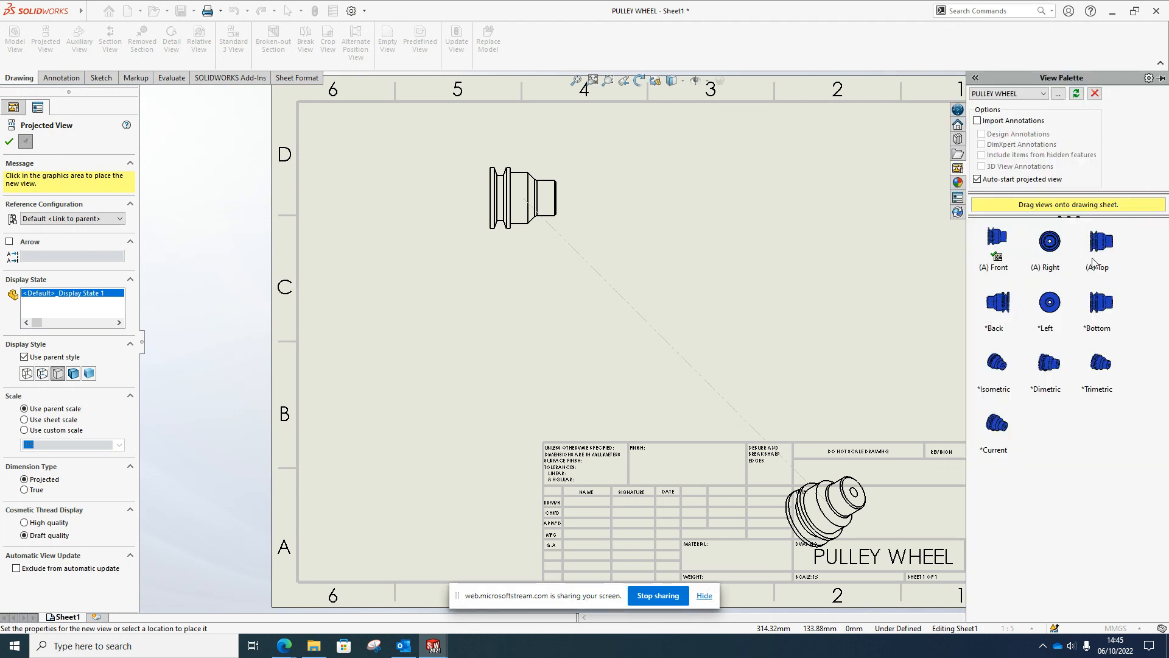
{"action": "left_click", "coordinate": [1054, 305]}
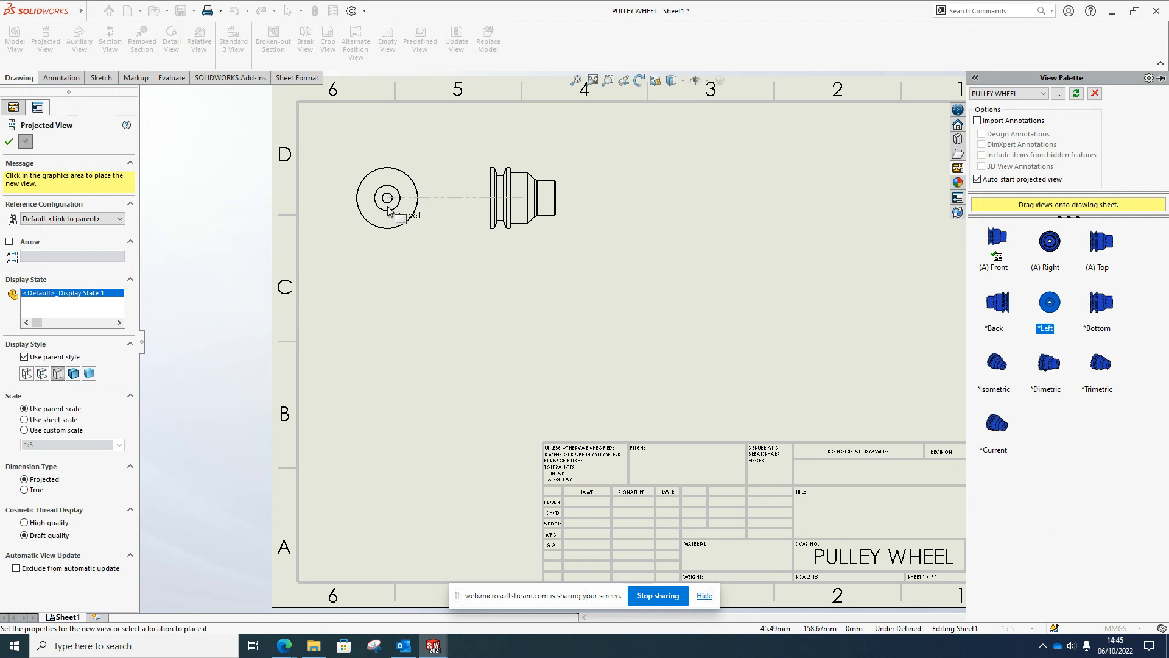
{"action": "left_click", "coordinate": [390, 210]}
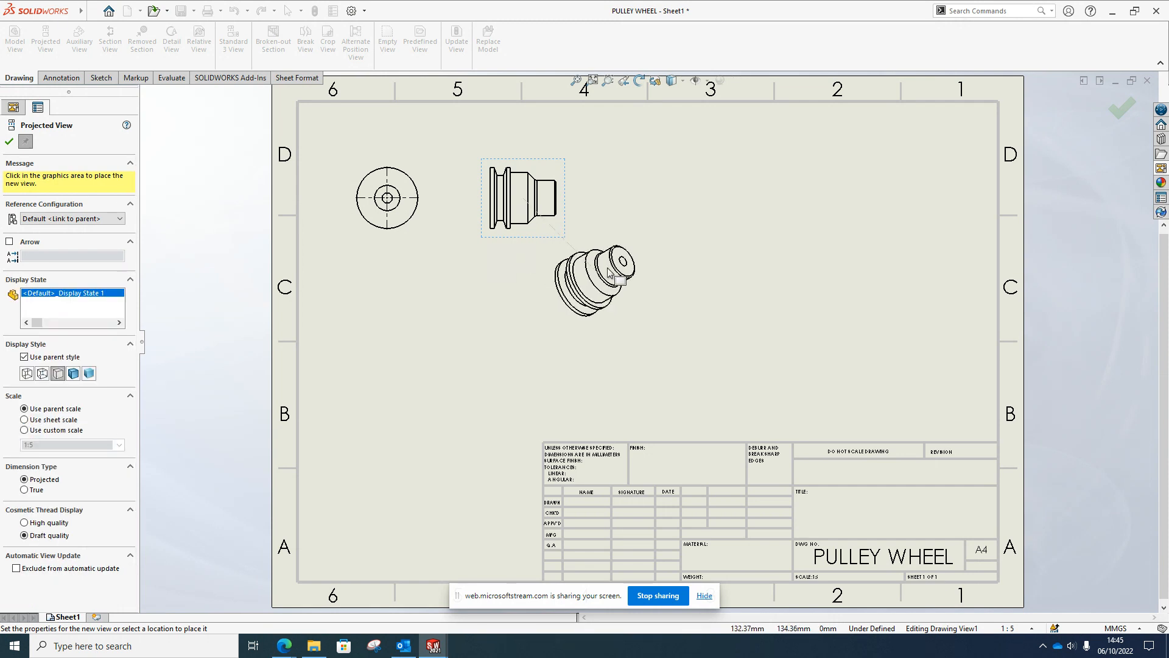
{"action": "key", "text": "Escape"}
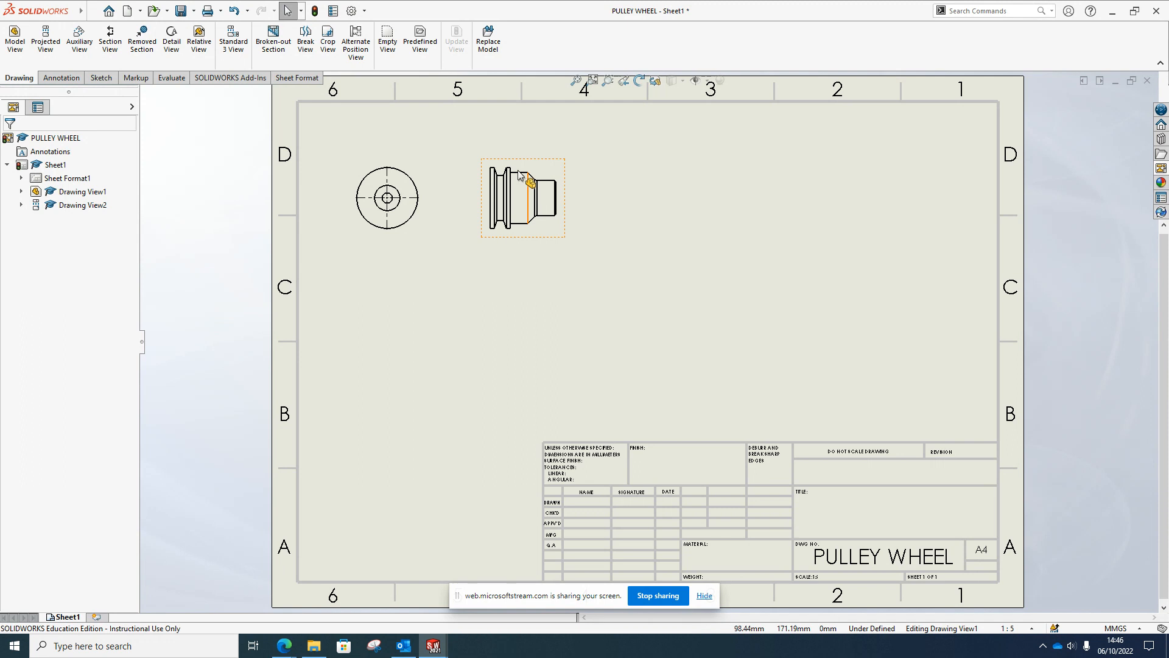
Project two angled pictorial views from the front view, one from each end, and arrange them one above the other along the sheet's right side.
{"action": "left_click", "coordinate": [46, 38]}
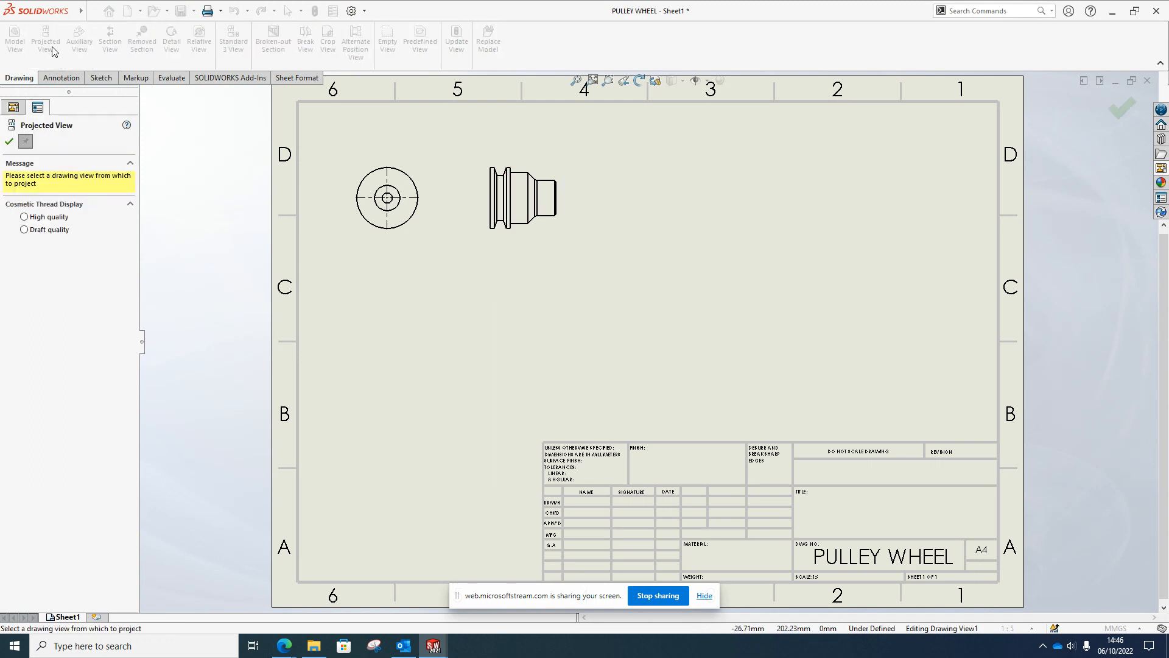
{"action": "left_click", "coordinate": [518, 198]}
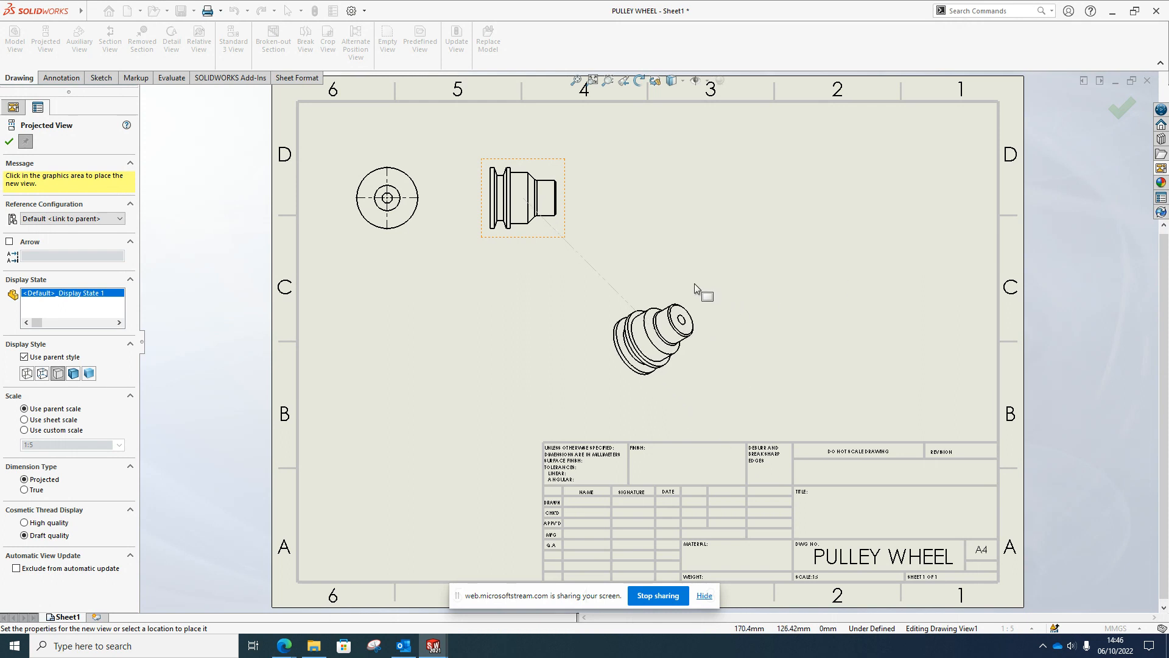
{"action": "left_click", "coordinate": [714, 321]}
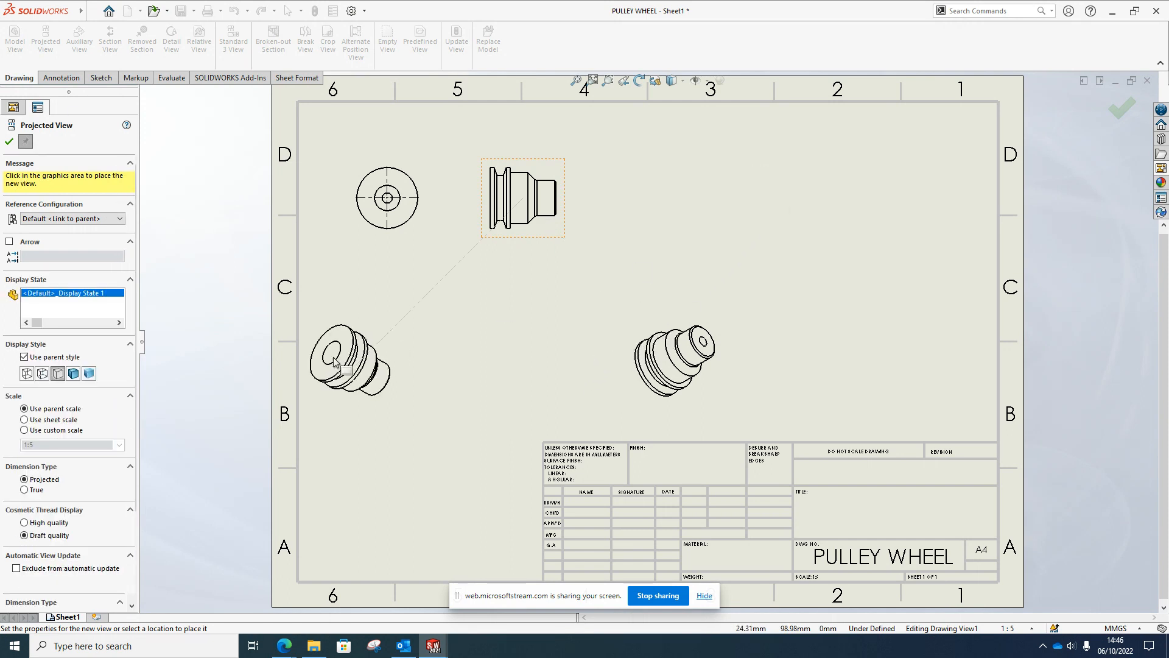
{"action": "left_click", "coordinate": [350, 358]}
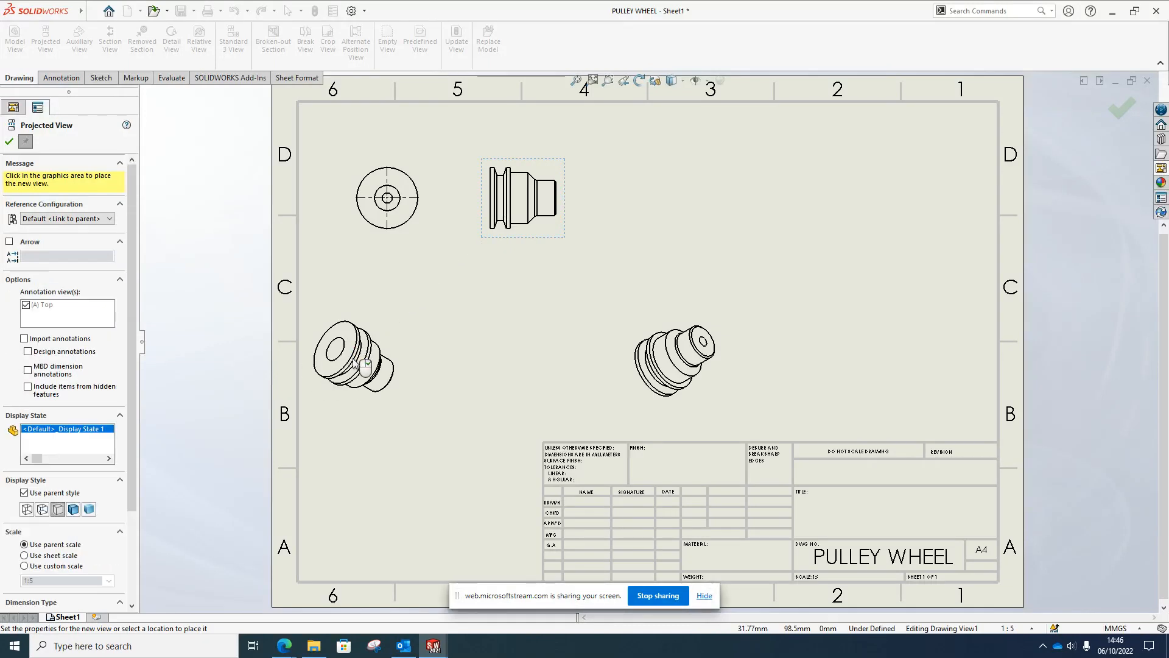
{"action": "left_click", "coordinate": [9, 141]}
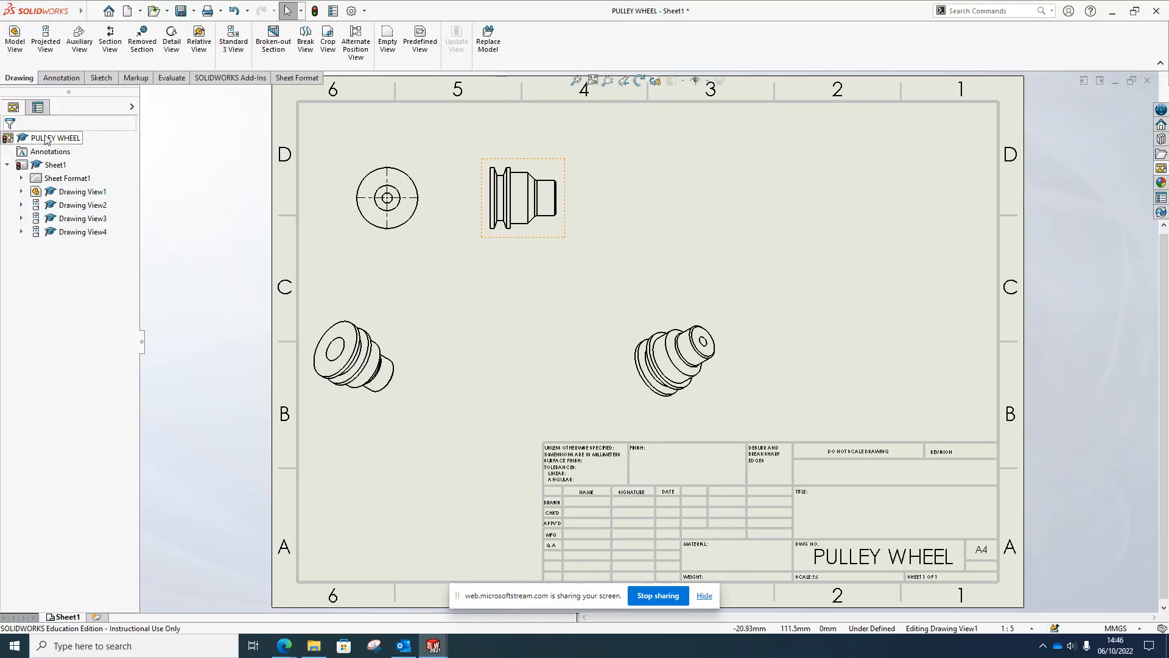
{"action": "mouse_move", "coordinate": [686, 305]}
{"action": "left_mouse_down"}
{"action": "mouse_move", "coordinate": [853, 136]}
{"action": "mouse_move", "coordinate": [871, 136]}
{"action": "left_mouse_up"}
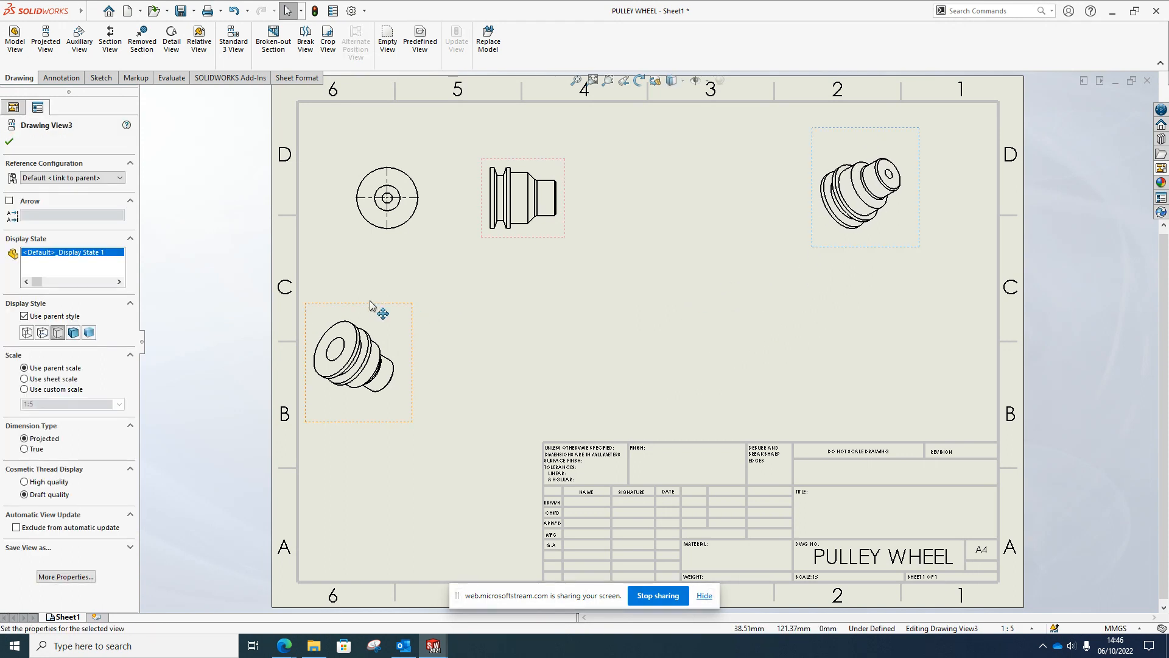
{"action": "mouse_move", "coordinate": [376, 309]}
{"action": "left_mouse_down"}
{"action": "mouse_move", "coordinate": [900, 298]}
{"action": "mouse_move", "coordinate": [871, 291]}
{"action": "left_mouse_up"}
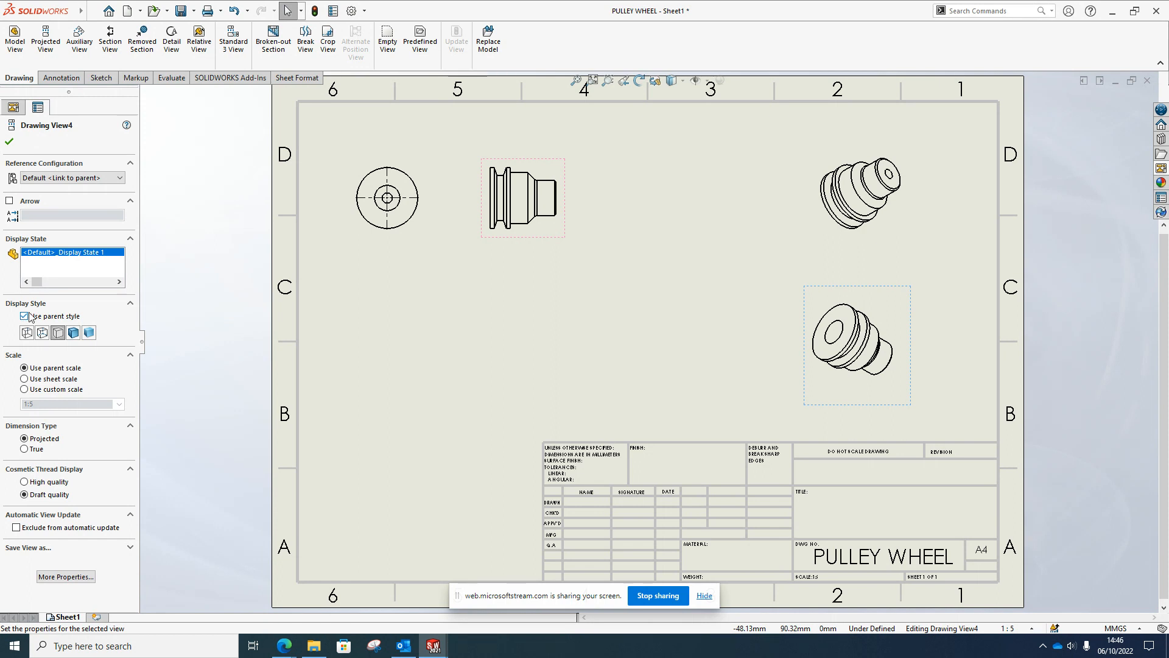
Set the display style of both pictorial views to Shaded With Edges.
{"action": "left_click", "coordinate": [73, 333]}
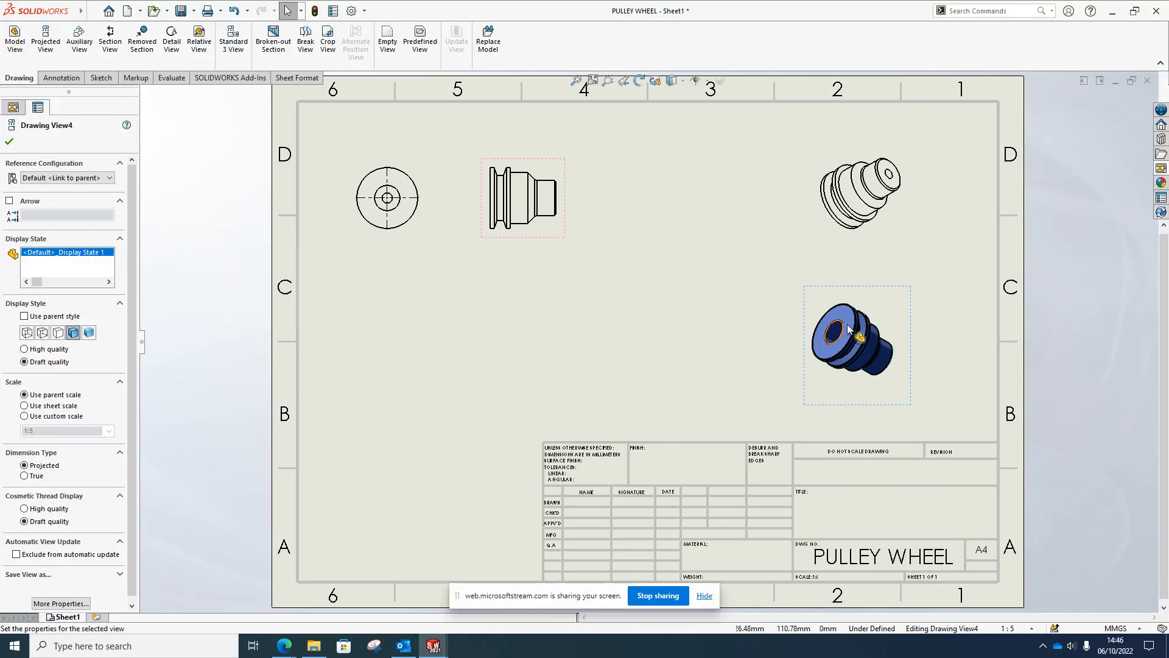
{"action": "left_click", "coordinate": [871, 136]}
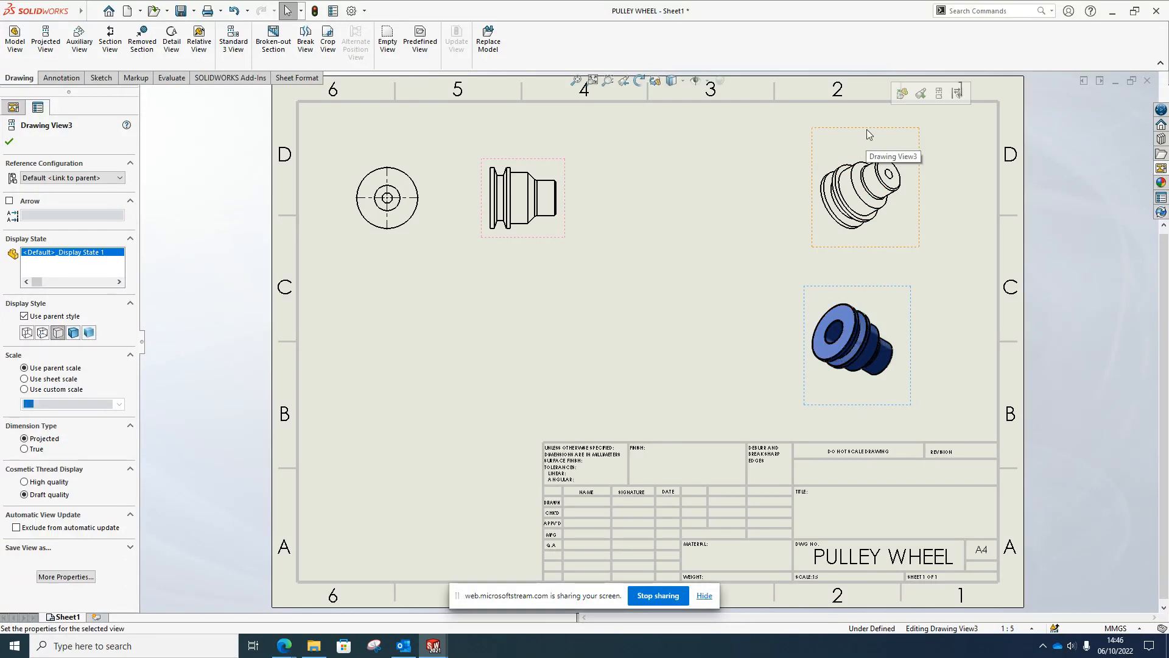
{"action": "left_click", "coordinate": [73, 334]}
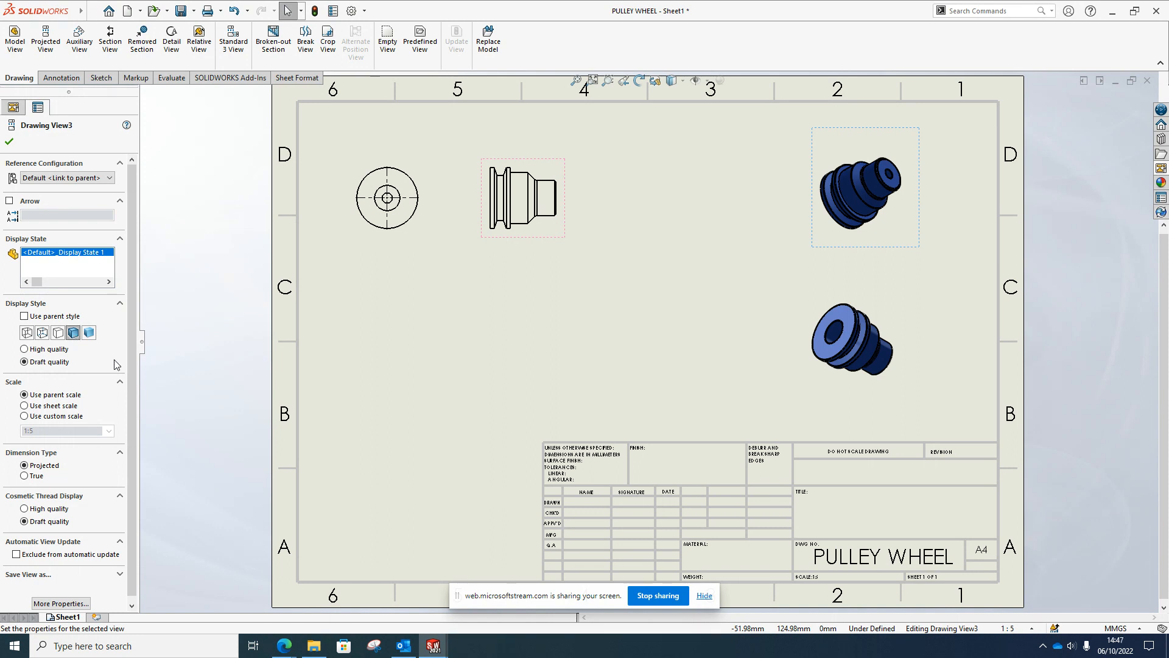
{"action": "left_click", "coordinate": [10, 142]}
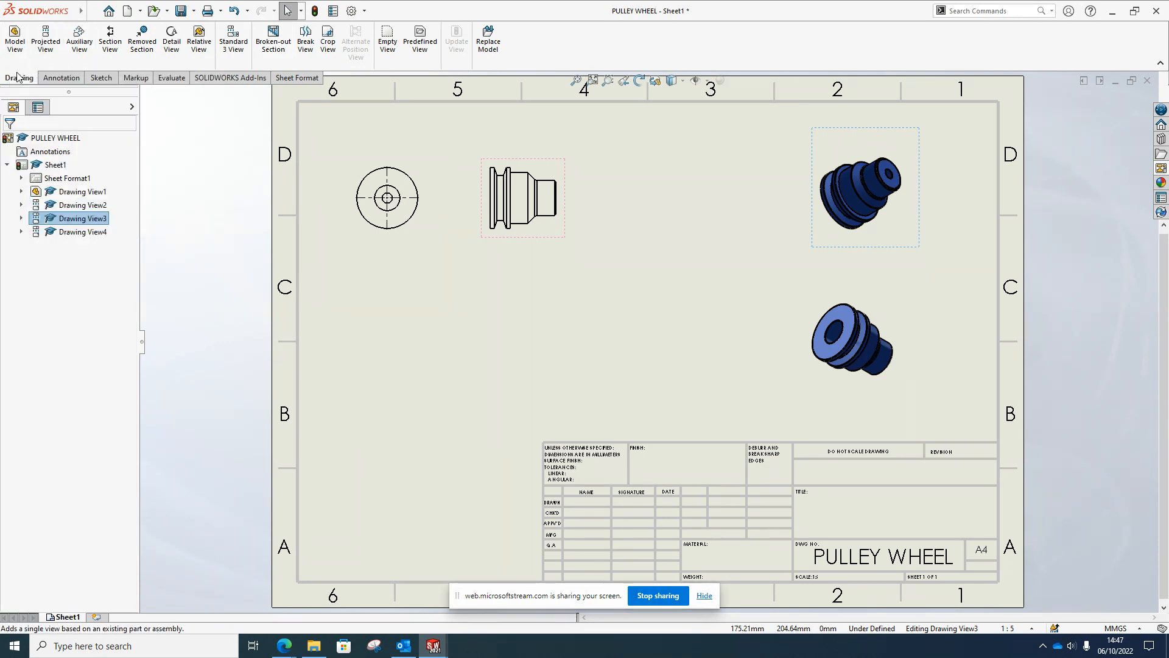
Create full section A-A with a horizontal cutting line along the front view's axis and place it below that view.
{"action": "left_click", "coordinate": [110, 41]}
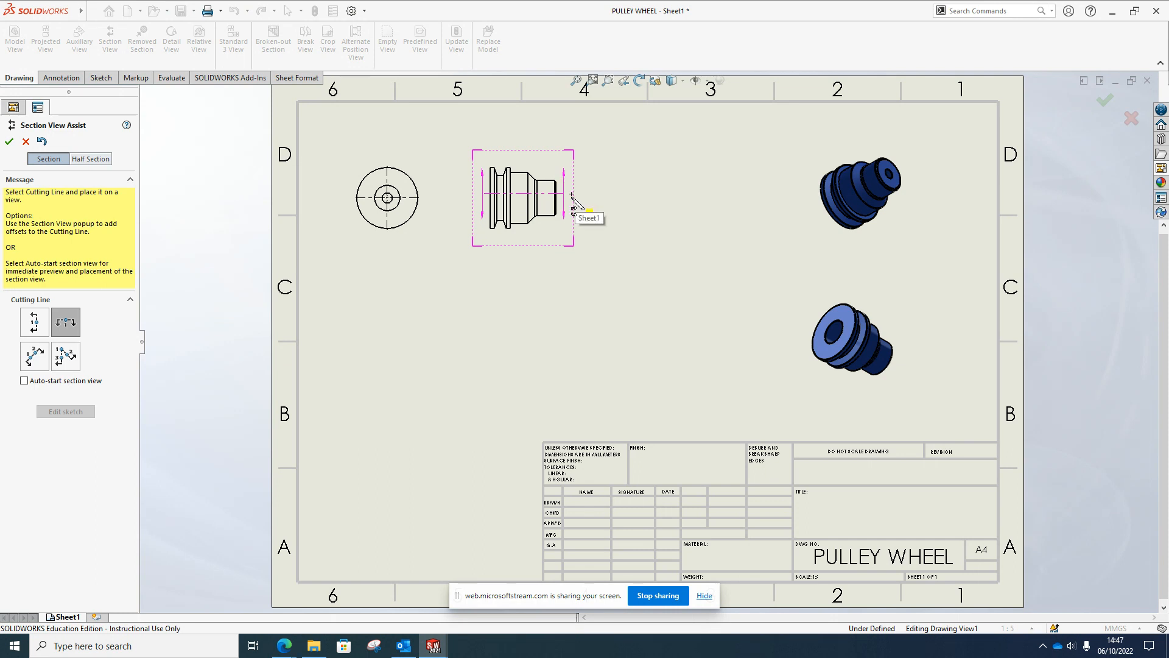
{"action": "left_click", "coordinate": [37, 325]}
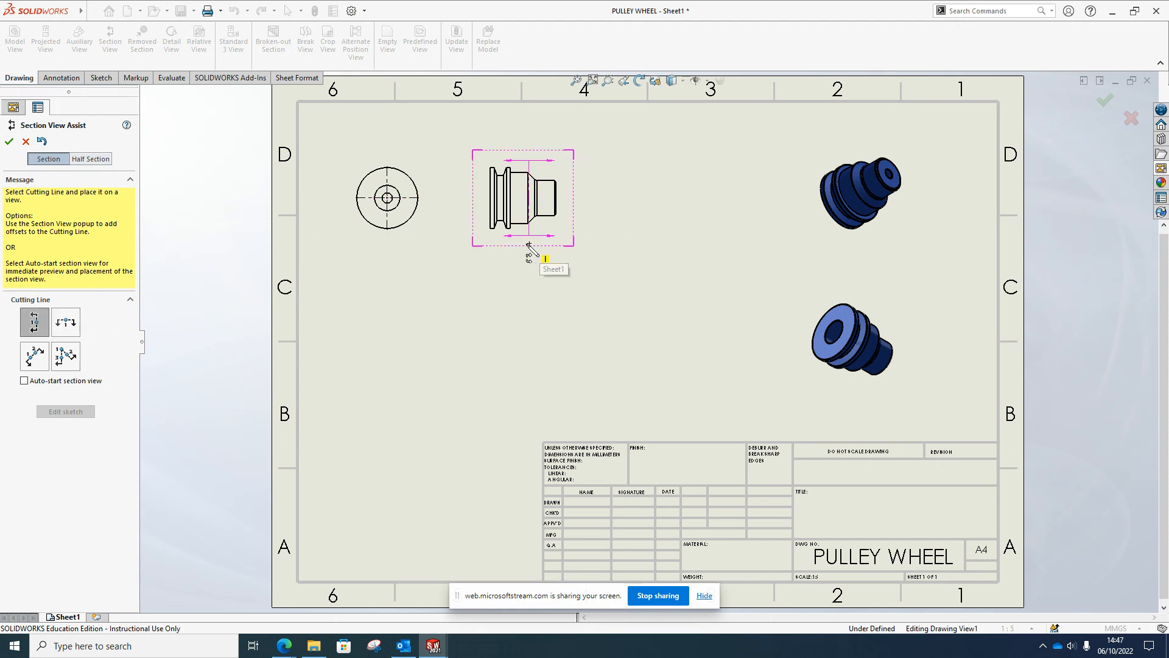
{"action": "left_click", "coordinate": [67, 326]}
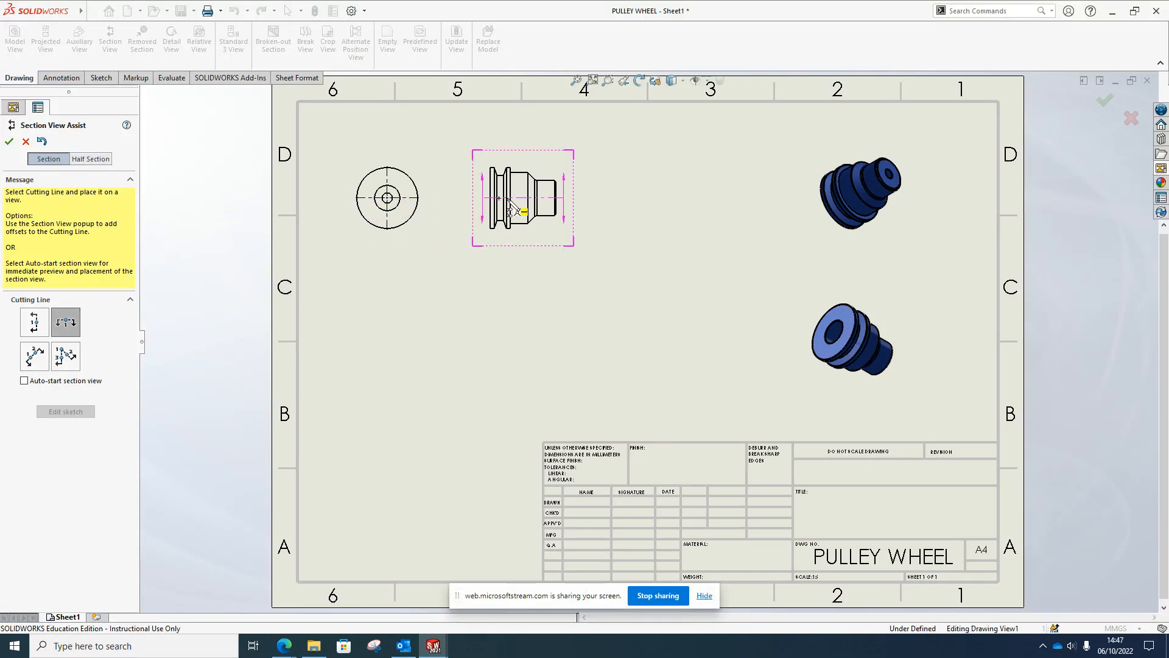
{"action": "scroll", "coordinate": [522, 207], "scroll_direction": "down", "scroll_amount": 3}
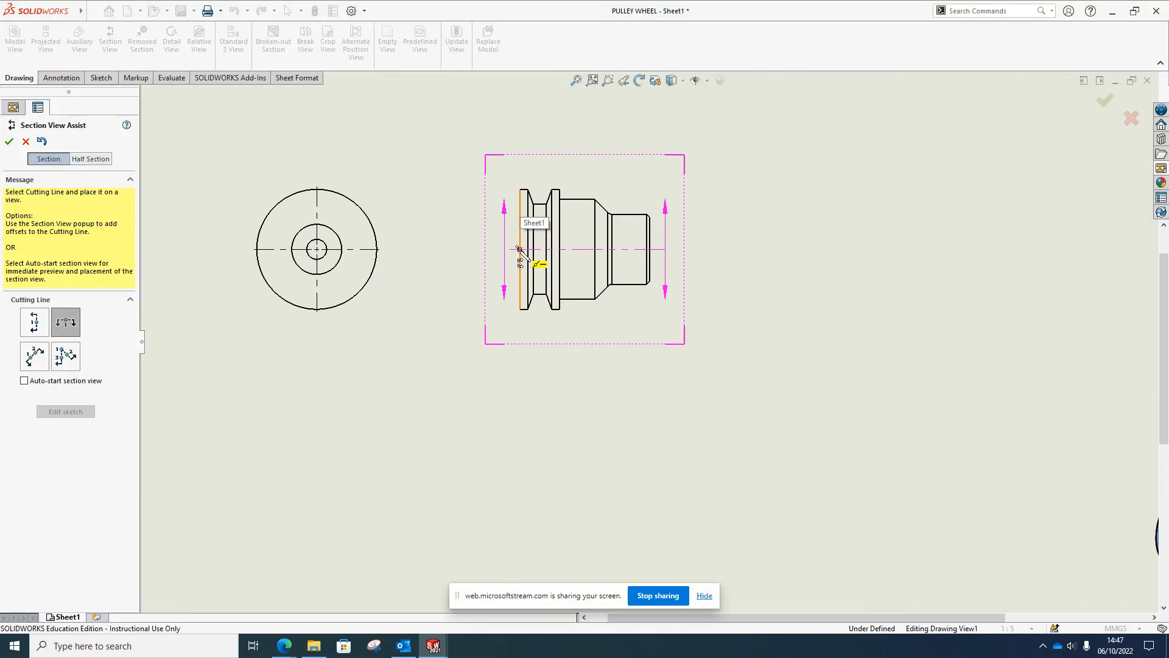
{"action": "left_click", "coordinate": [520, 249]}
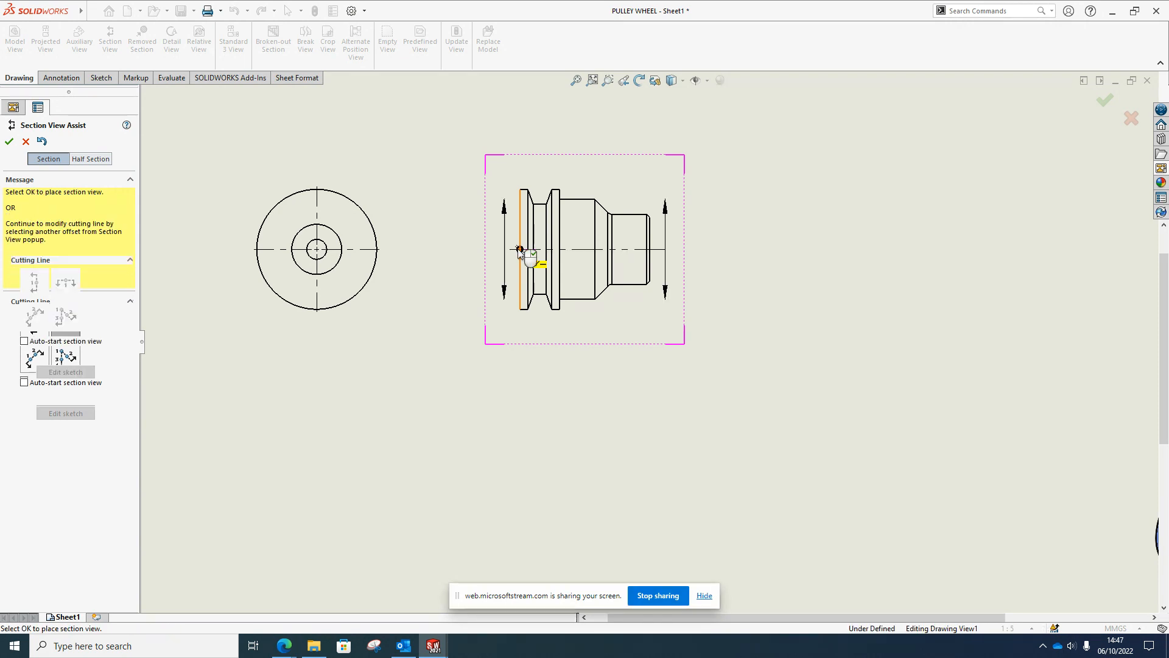
{"action": "left_click", "coordinate": [9, 142]}
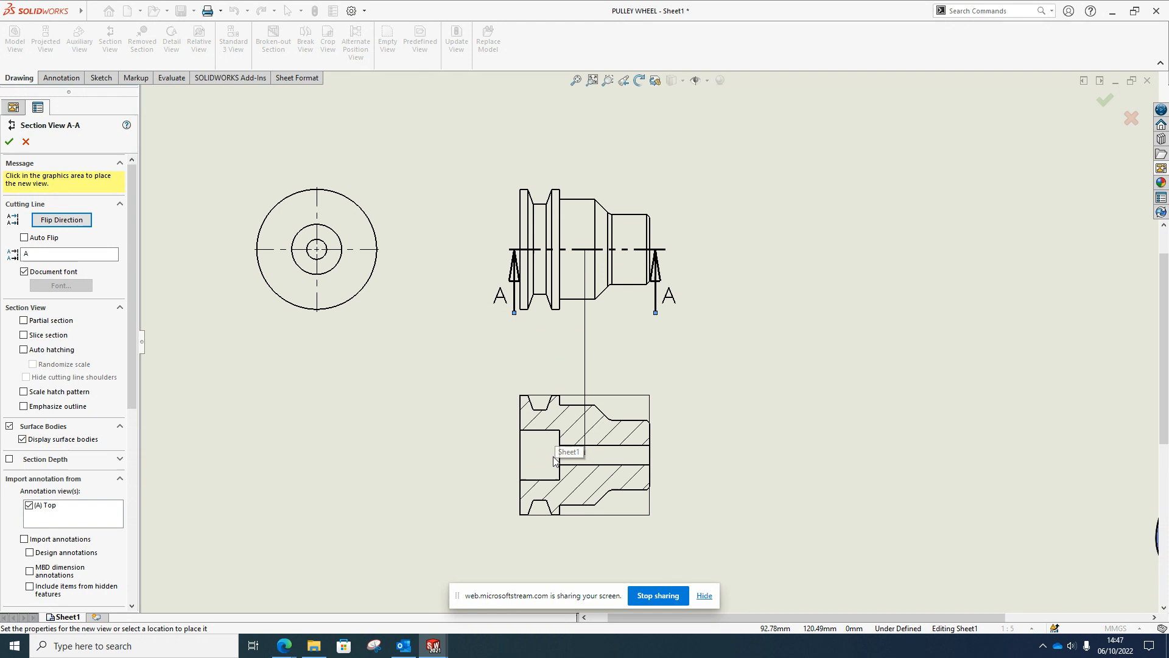
{"action": "scroll", "coordinate": [560, 479], "scroll_direction": "down", "scroll_amount": 1}
{"action": "scroll", "coordinate": [560, 483], "scroll_direction": "up", "scroll_amount": 3}
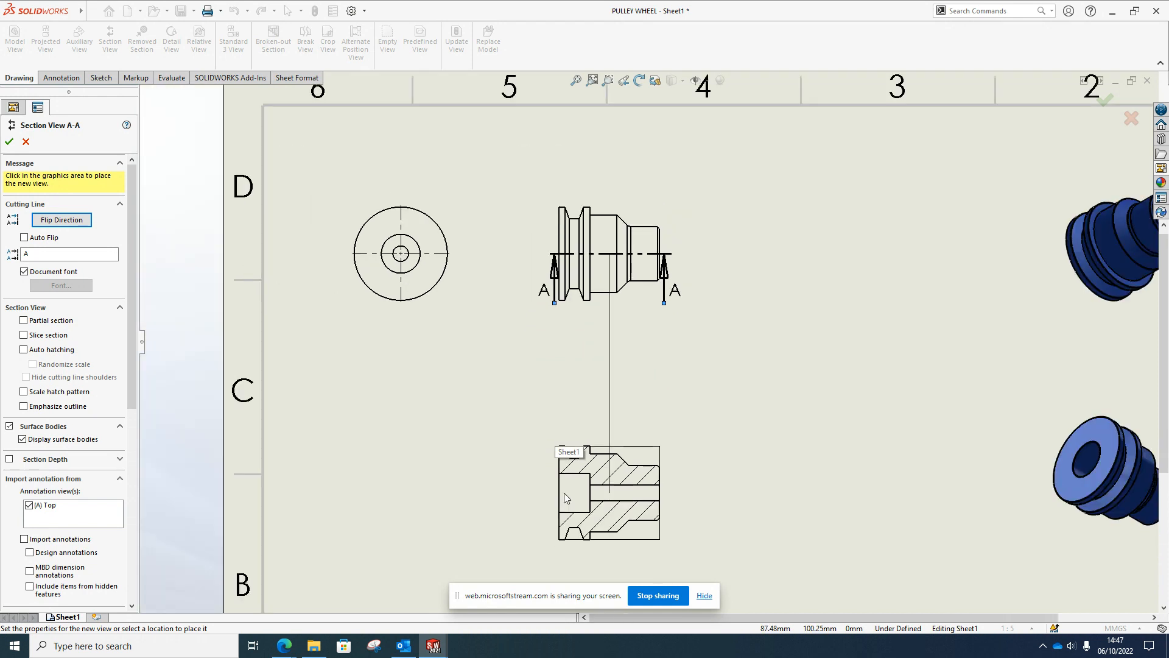
{"action": "left_click", "coordinate": [564, 492]}
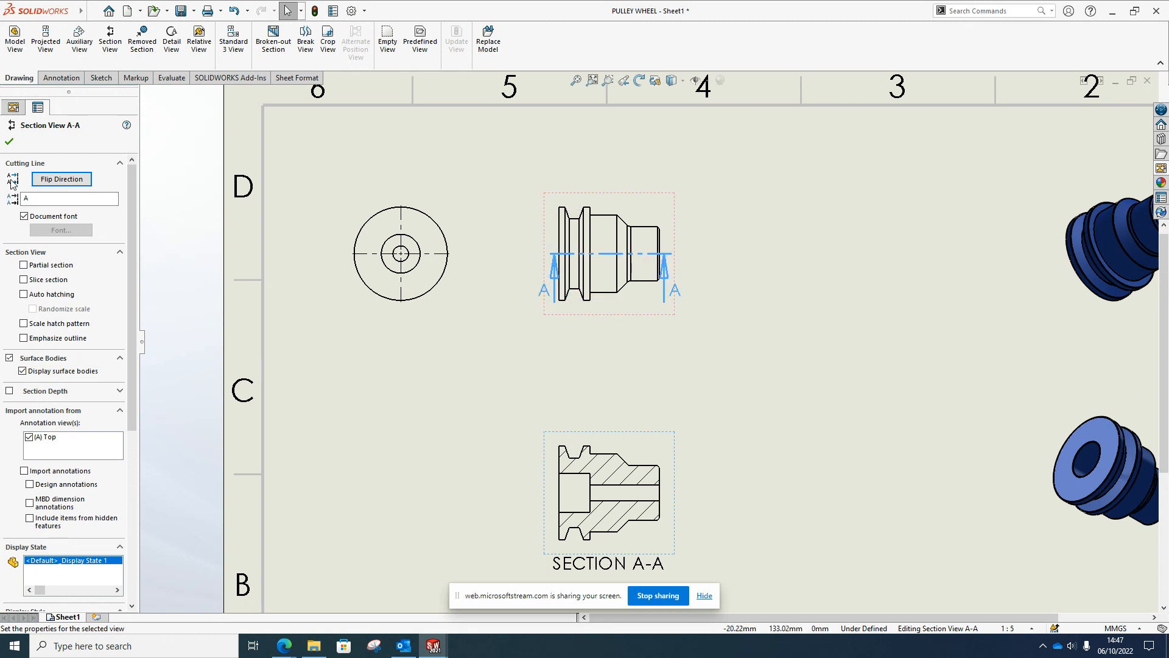
Flip the cutting direction of section A-A so the arrows on the front view point downward.
{"action": "left_click", "coordinate": [63, 181]}
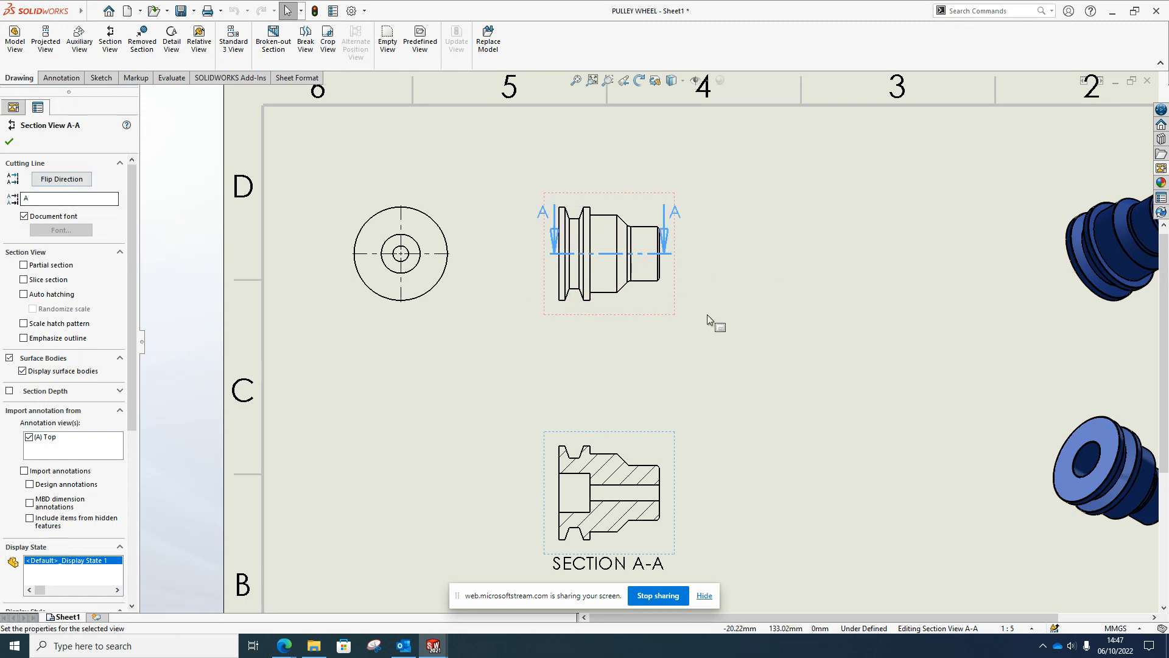
{"action": "left_click", "coordinate": [8, 142]}
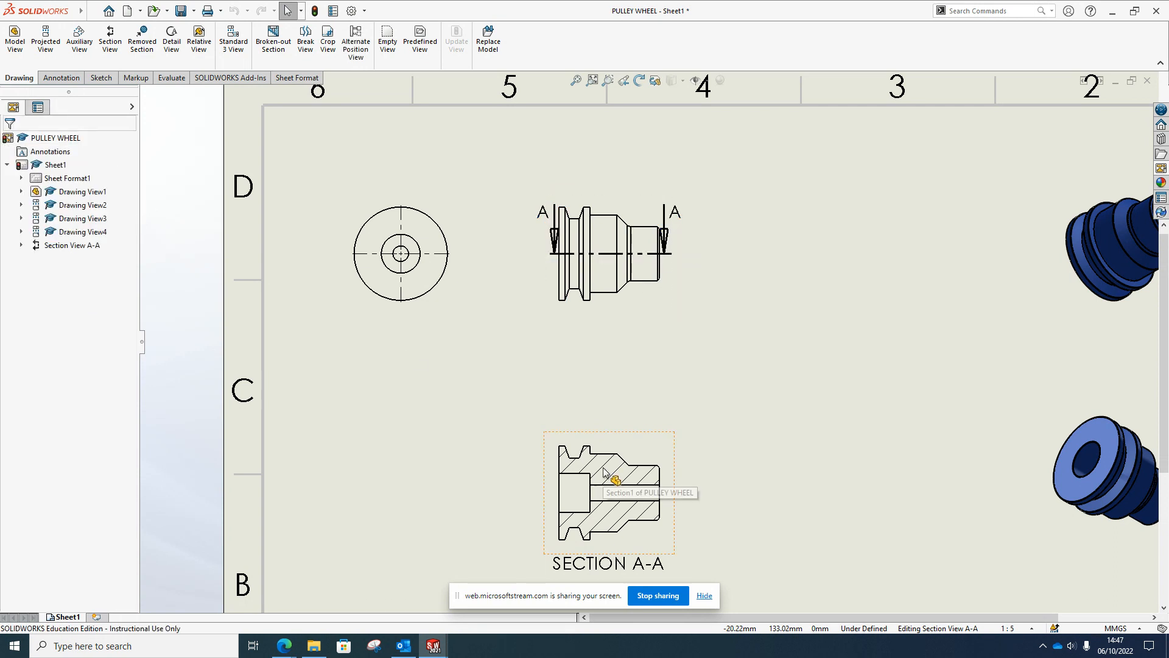
{"action": "scroll", "coordinate": [603, 470], "scroll_direction": "up", "scroll_amount": 2}
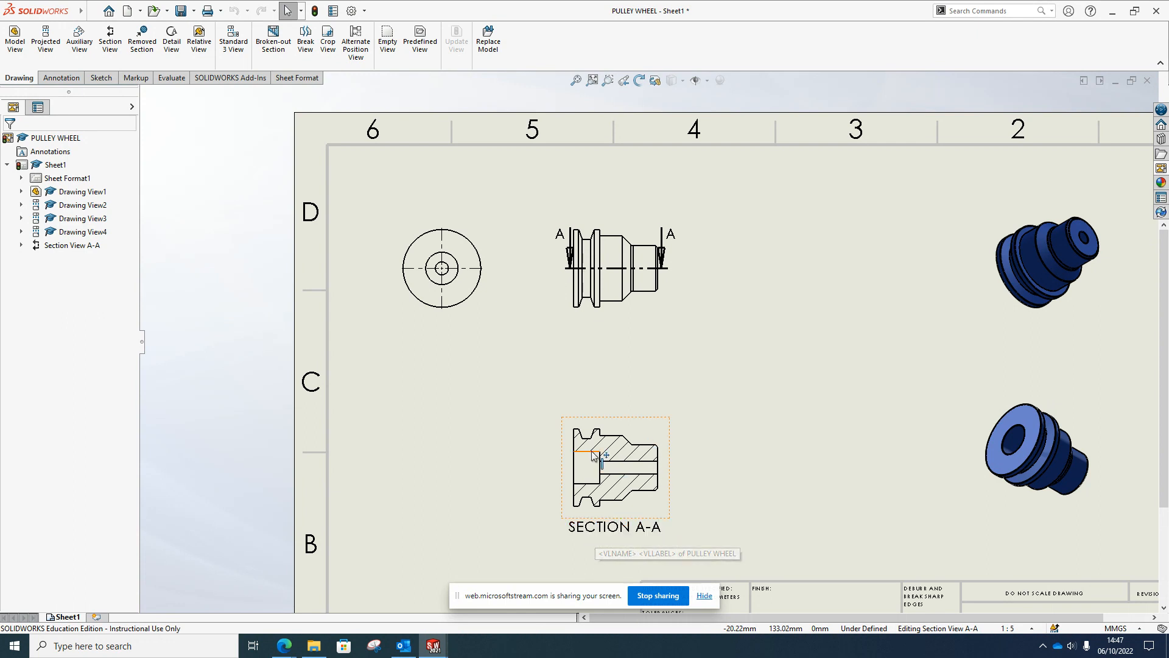
Try adding a centerline to section A-A from its right and left end edges, and delete it.
{"action": "left_click", "coordinate": [62, 79]}
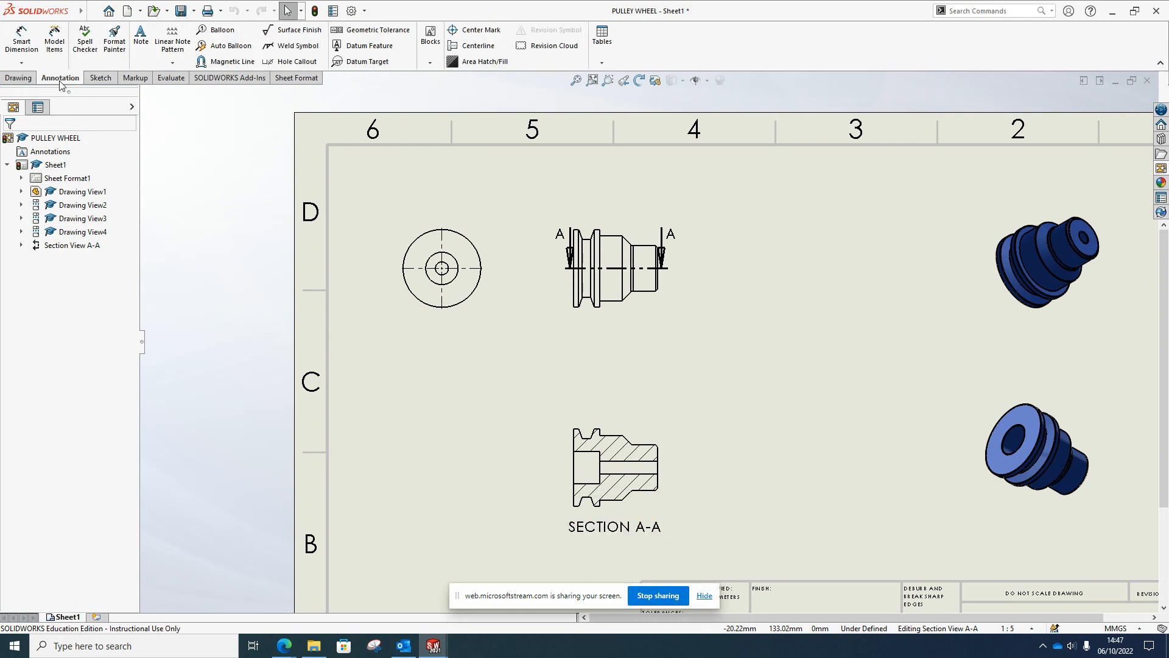
{"action": "left_click", "coordinate": [19, 79]}
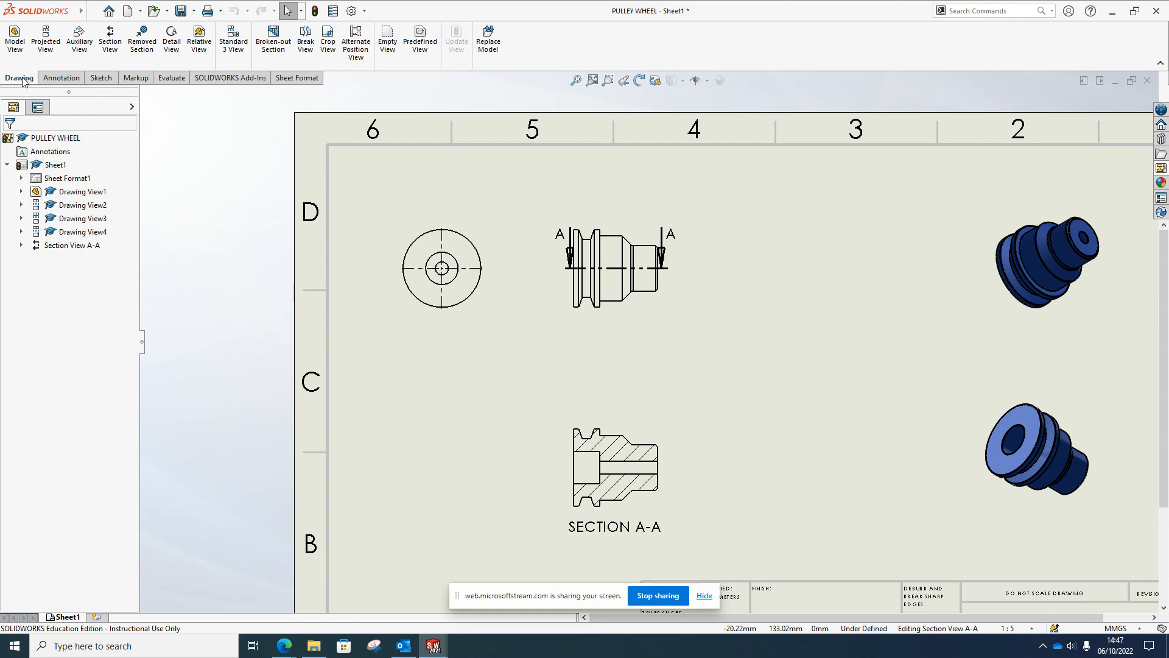
{"action": "left_click", "coordinate": [77, 77]}
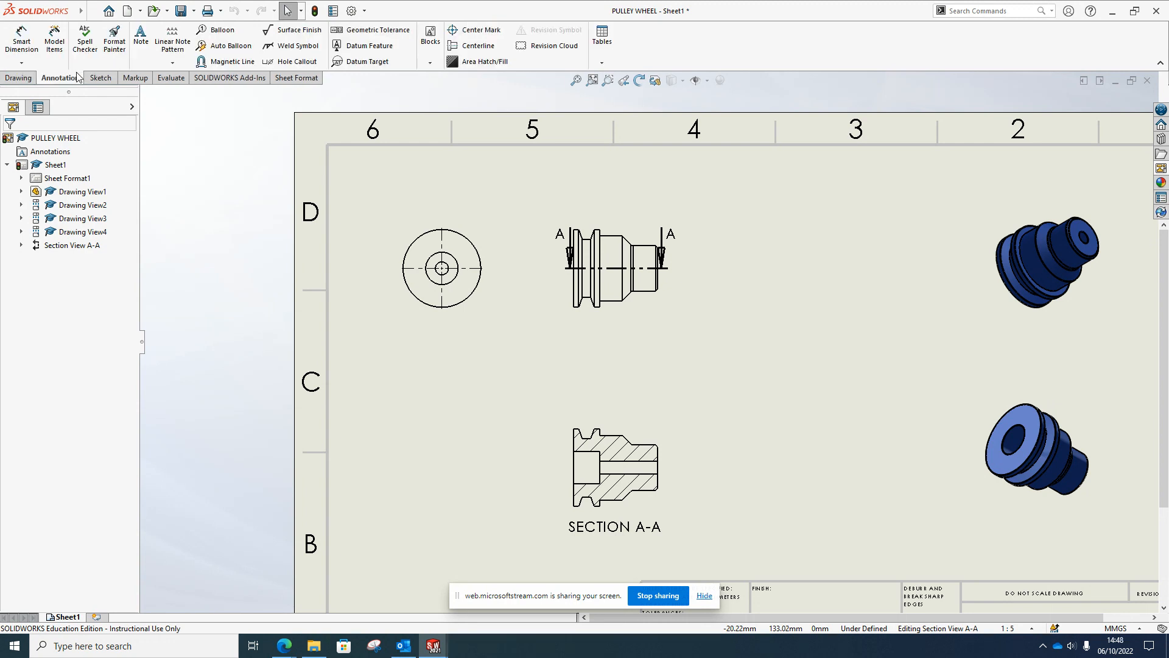
{"action": "left_click", "coordinate": [475, 46]}
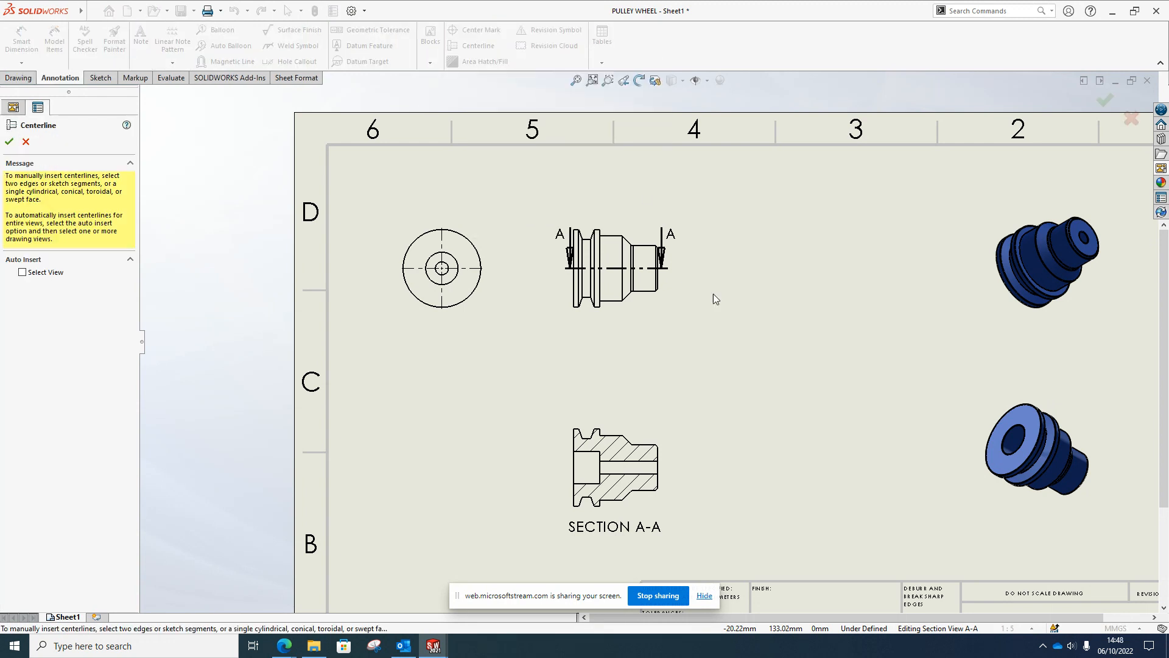
{"action": "scroll", "coordinate": [575, 465], "scroll_direction": "down", "scroll_amount": 4}
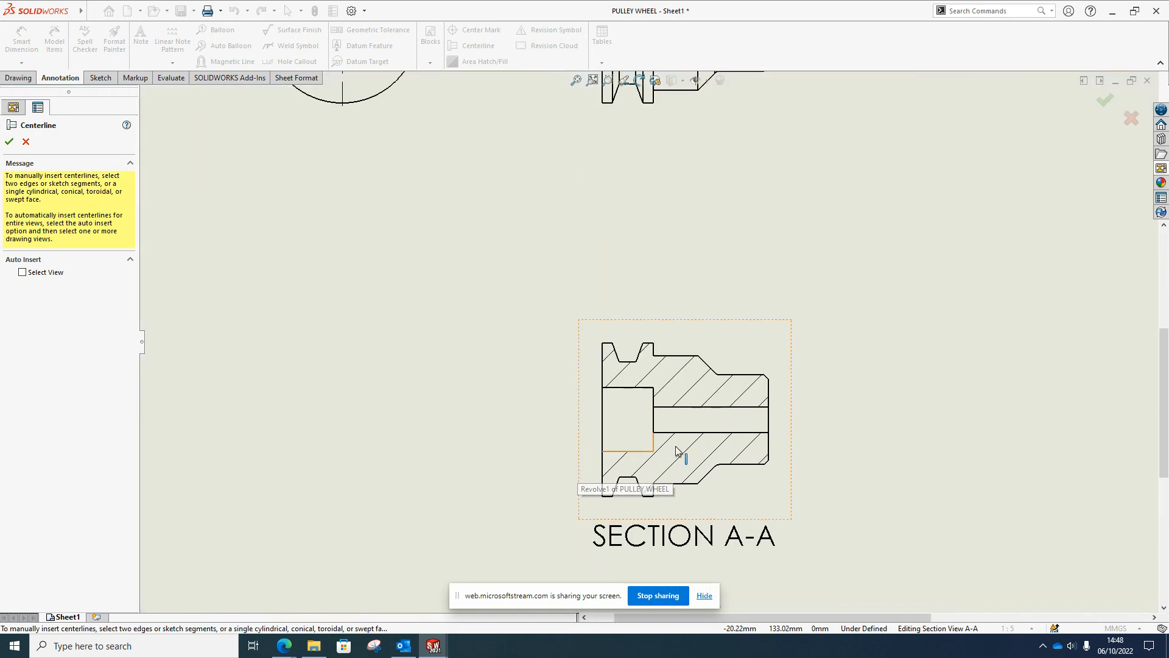
{"action": "left_click", "coordinate": [769, 419]}
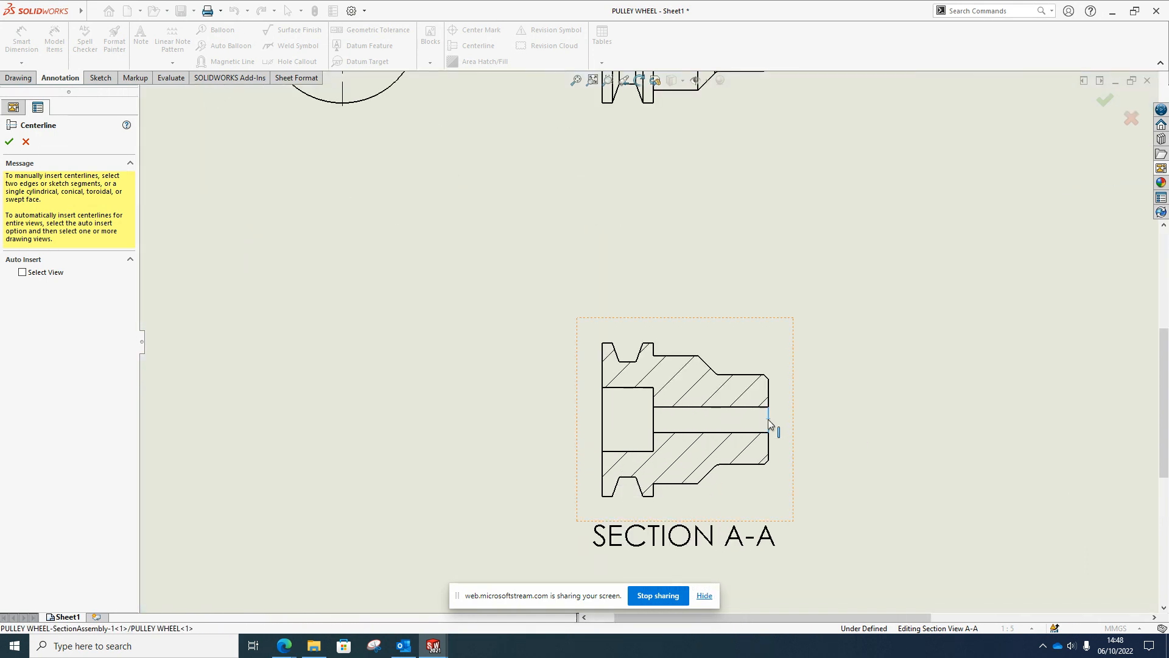
{"action": "left_click", "coordinate": [603, 420]}
{"action": "left_click", "coordinate": [25, 142]}
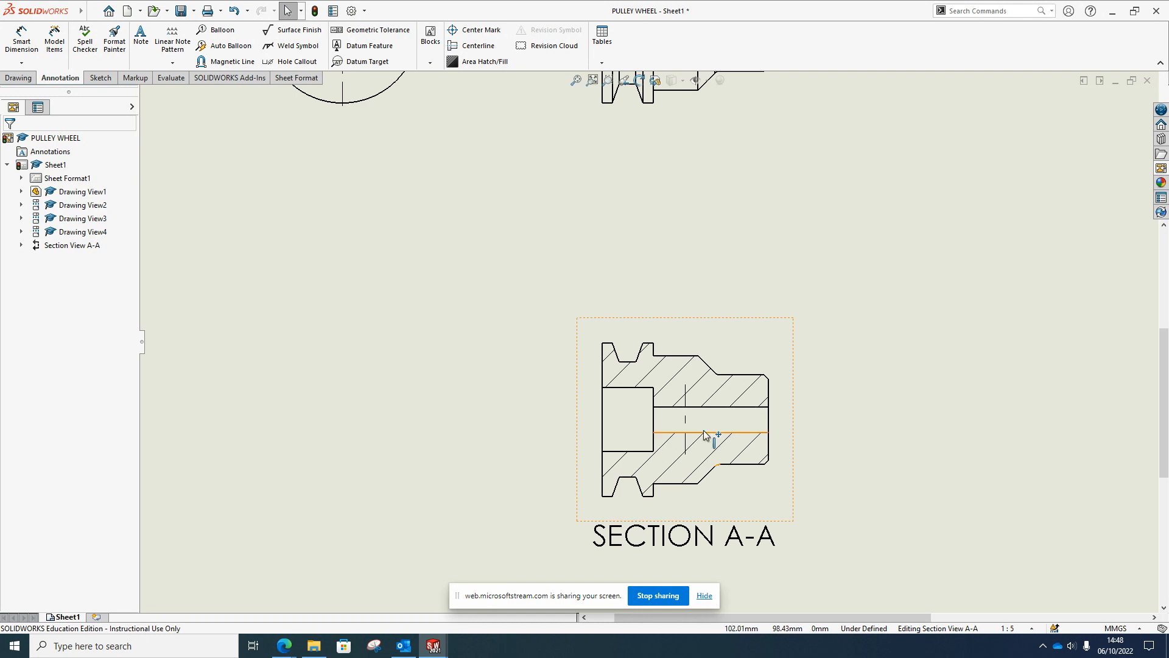
{"action": "left_click", "coordinate": [685, 423]}
{"action": "key", "text": "Delete"}
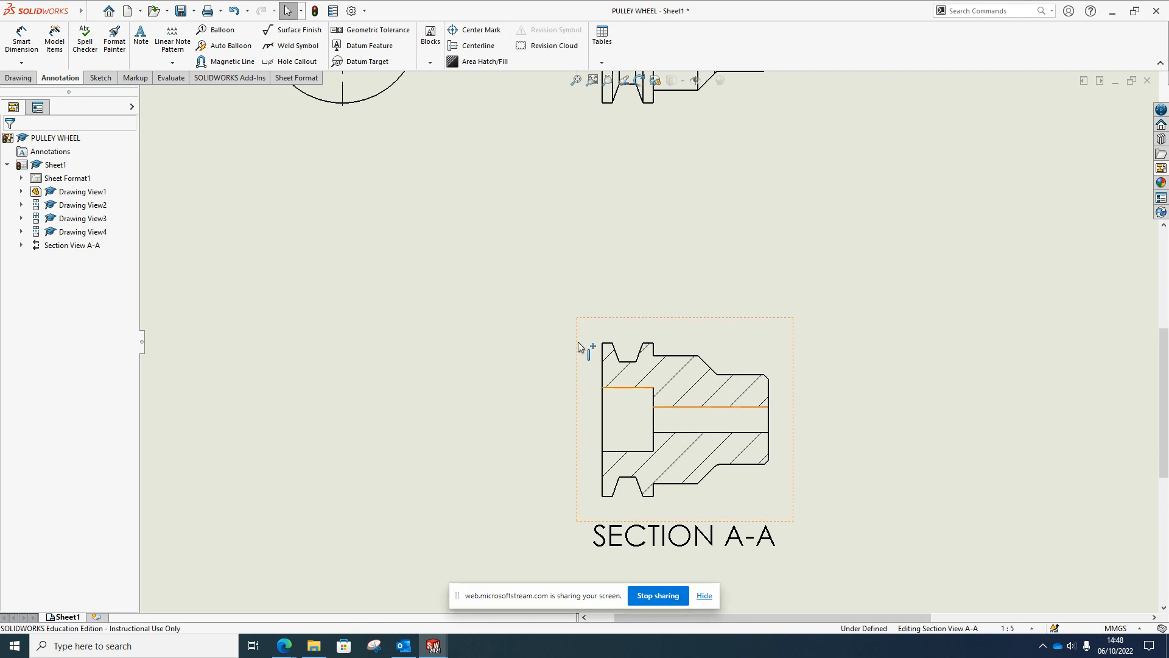
Retry the section view's centerline, picking its left end edge before the right one, and delete the resulting line.
{"action": "left_click", "coordinate": [475, 45]}
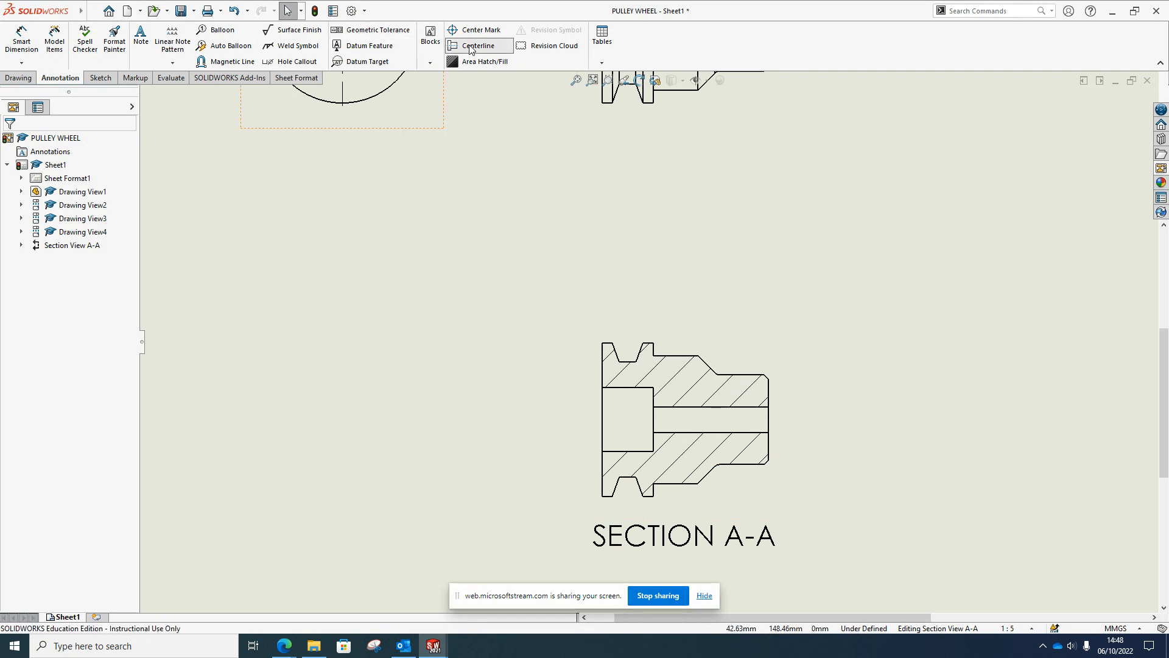
{"action": "left_click", "coordinate": [602, 419]}
{"action": "left_click", "coordinate": [770, 422]}
{"action": "left_click", "coordinate": [686, 419]}
{"action": "left_click", "coordinate": [26, 143]}
{"action": "right_click", "coordinate": [684, 419]}
{"action": "mouse_move", "coordinate": [749, 459]}
{"action": "left_click", "coordinate": [873, 519]}
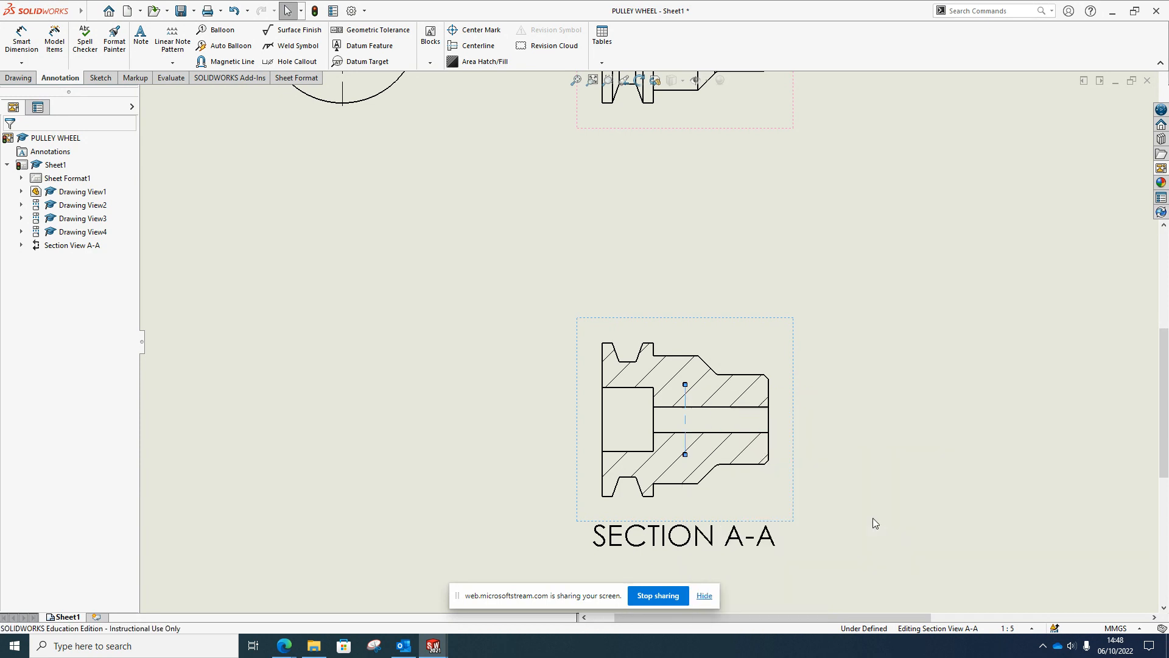
{"action": "left_click", "coordinate": [210, 34]}
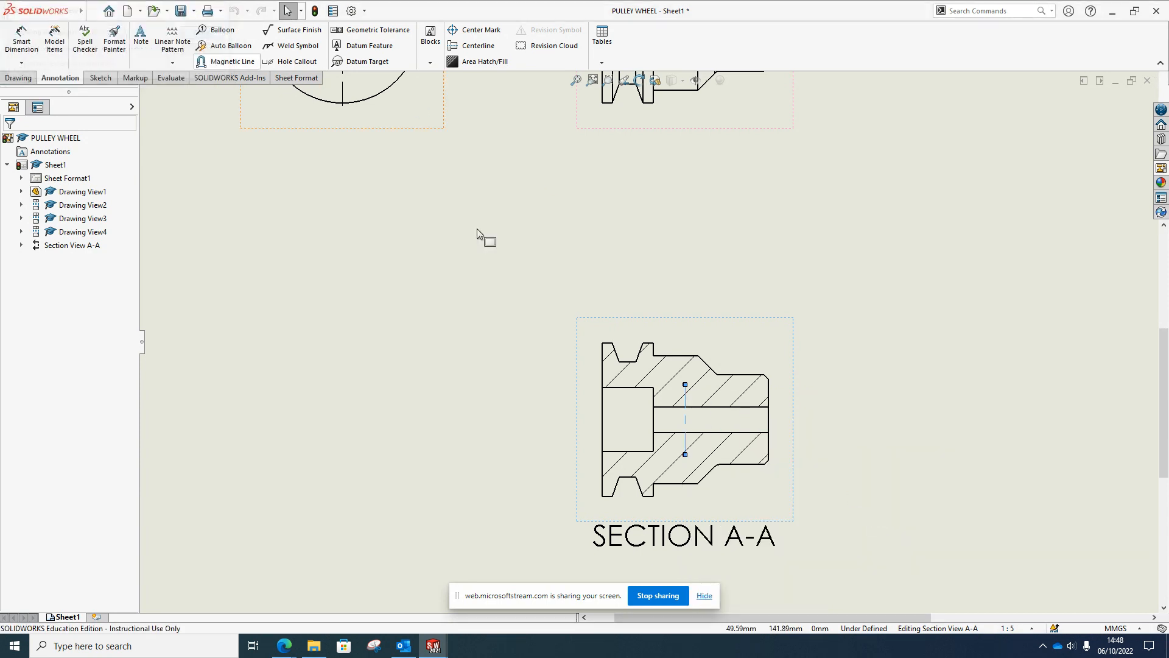
{"action": "left_click", "coordinate": [933, 364]}
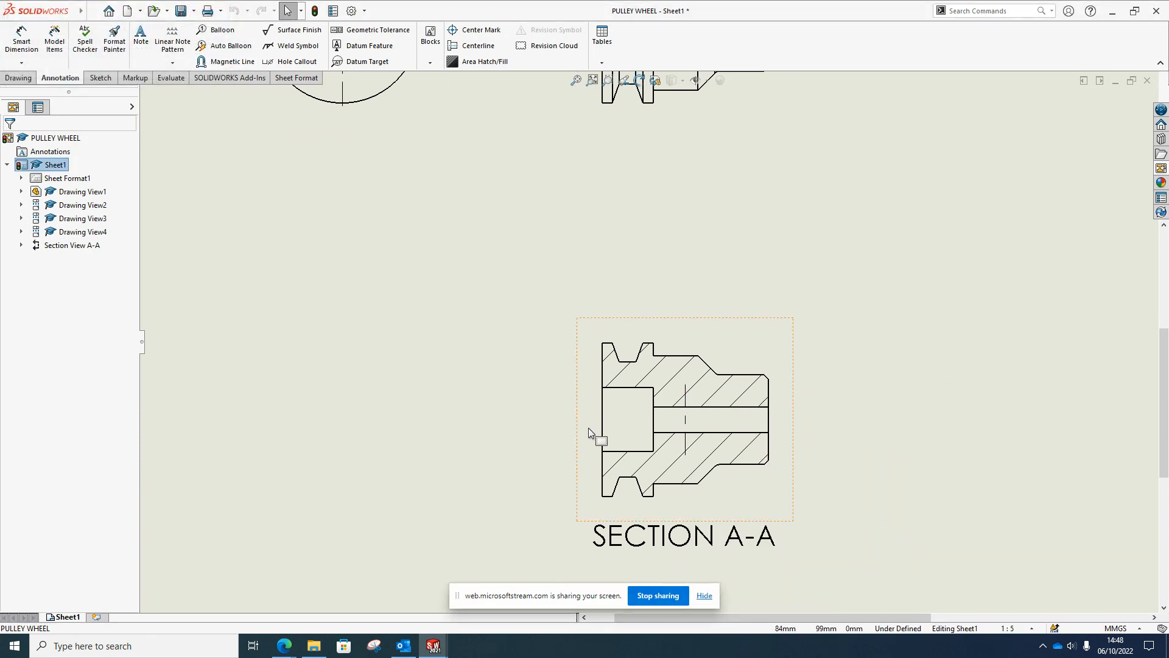
{"action": "left_click", "coordinate": [687, 422]}
{"action": "key", "text": "Delete"}
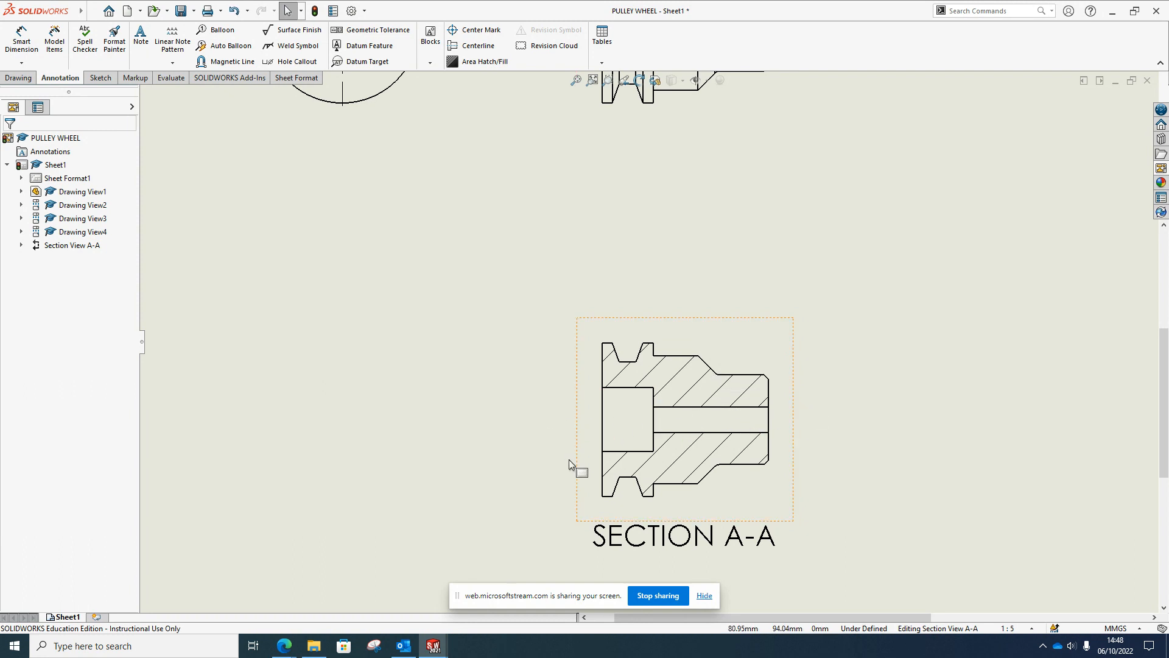
Create detail view B from a circle of about 26 mm radius around the section's lower groove, placing it left of the section.
{"action": "key", "text": "z"}
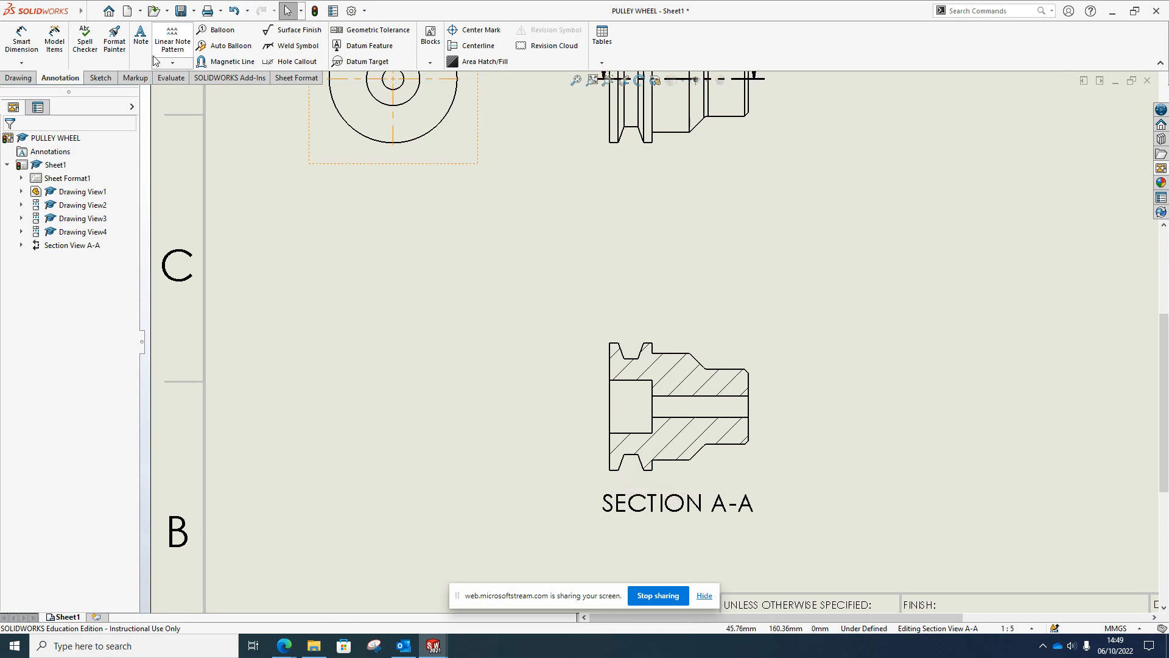
{"action": "left_click", "coordinate": [18, 79]}
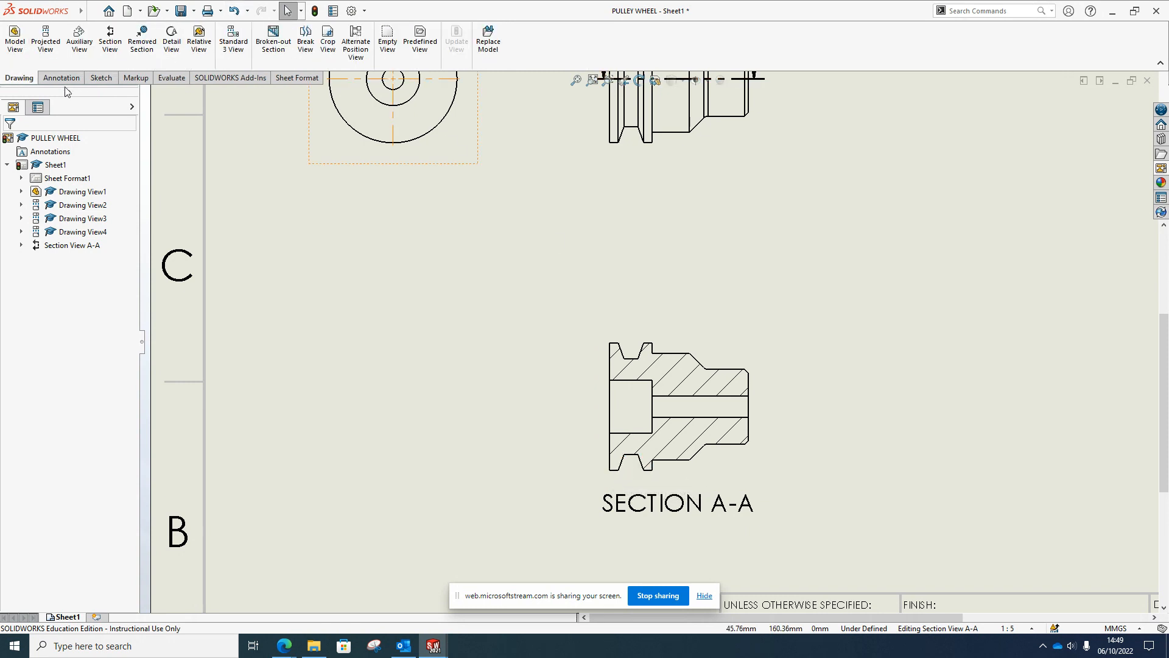
{"action": "left_click", "coordinate": [170, 41]}
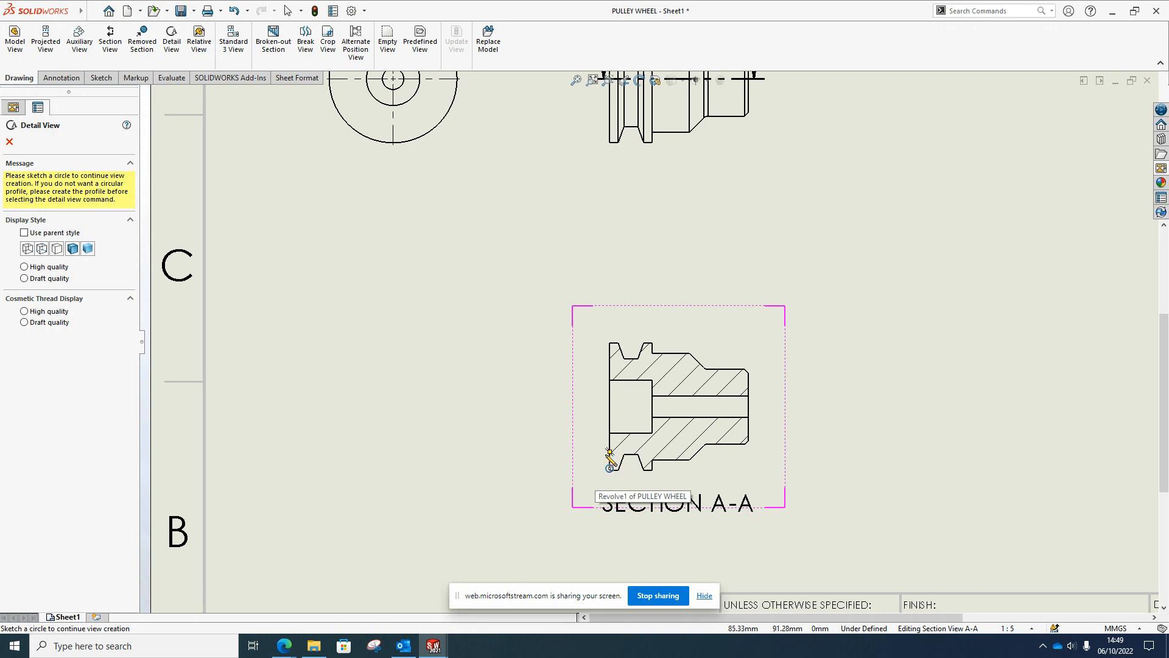
{"action": "left_click", "coordinate": [629, 462]}
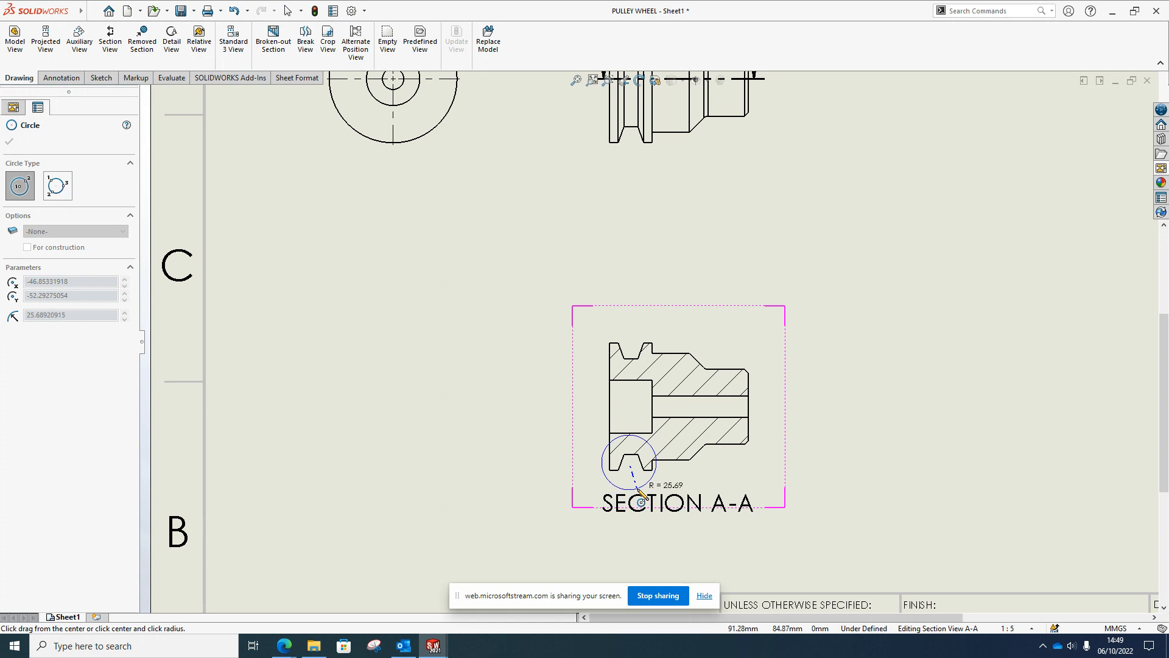
{"action": "left_click", "coordinate": [641, 492]}
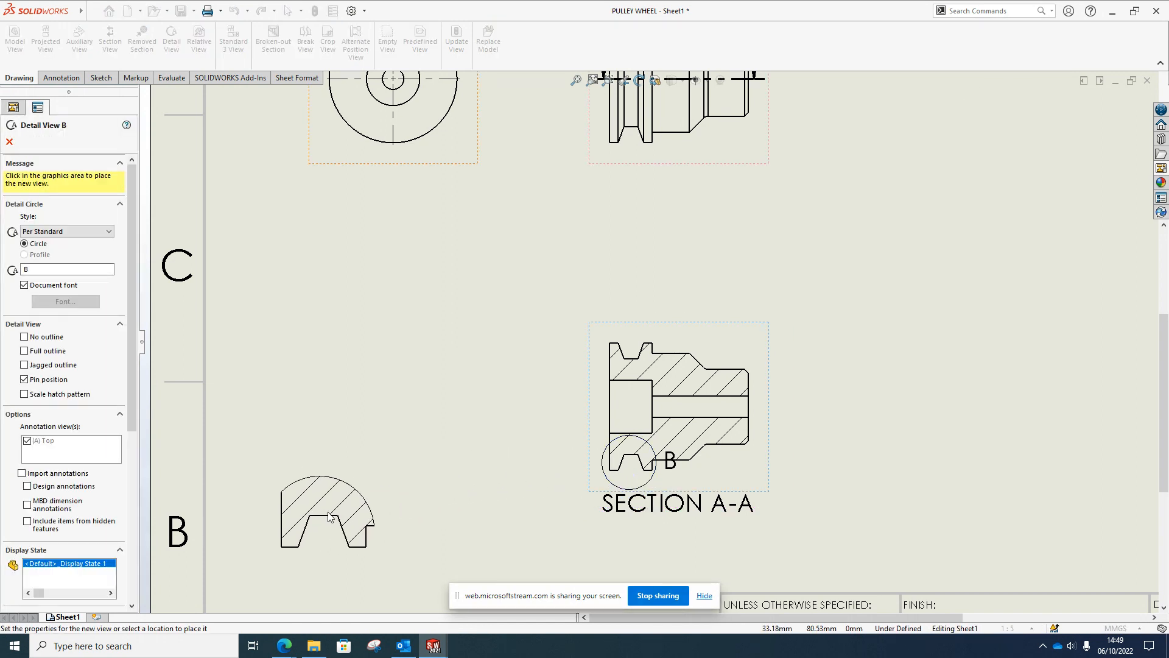
{"action": "left_click", "coordinate": [339, 522]}
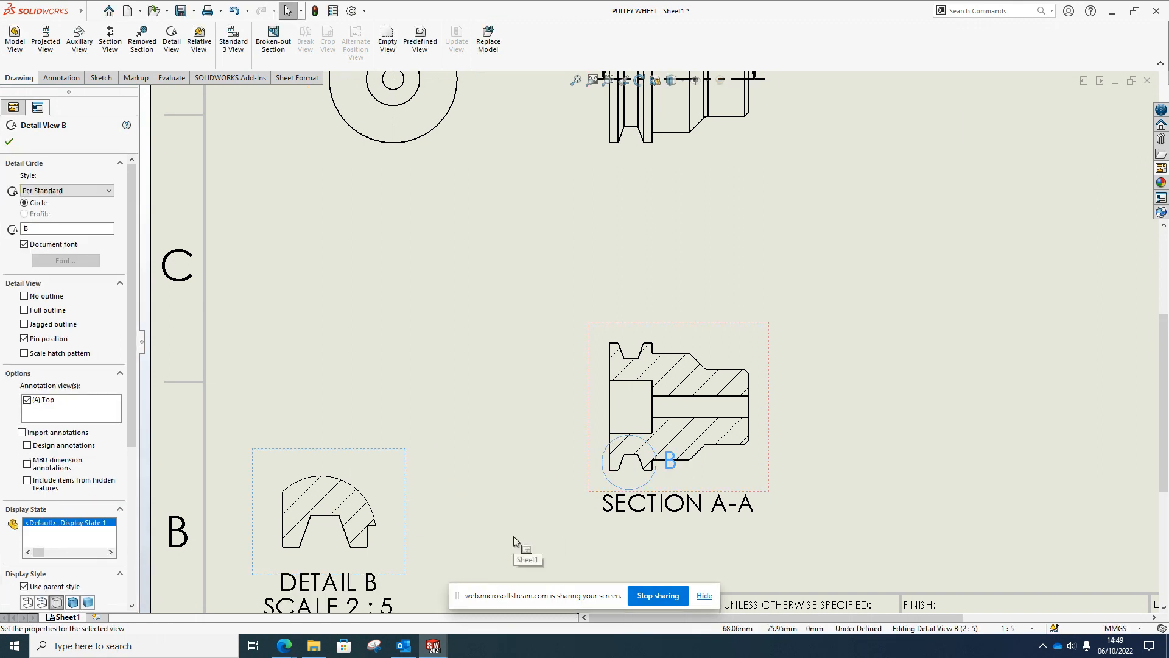
Set detail view B to a custom scale of 1:1.
{"action": "scroll", "coordinate": [342, 548], "scroll_direction": "down", "scroll_amount": 1}
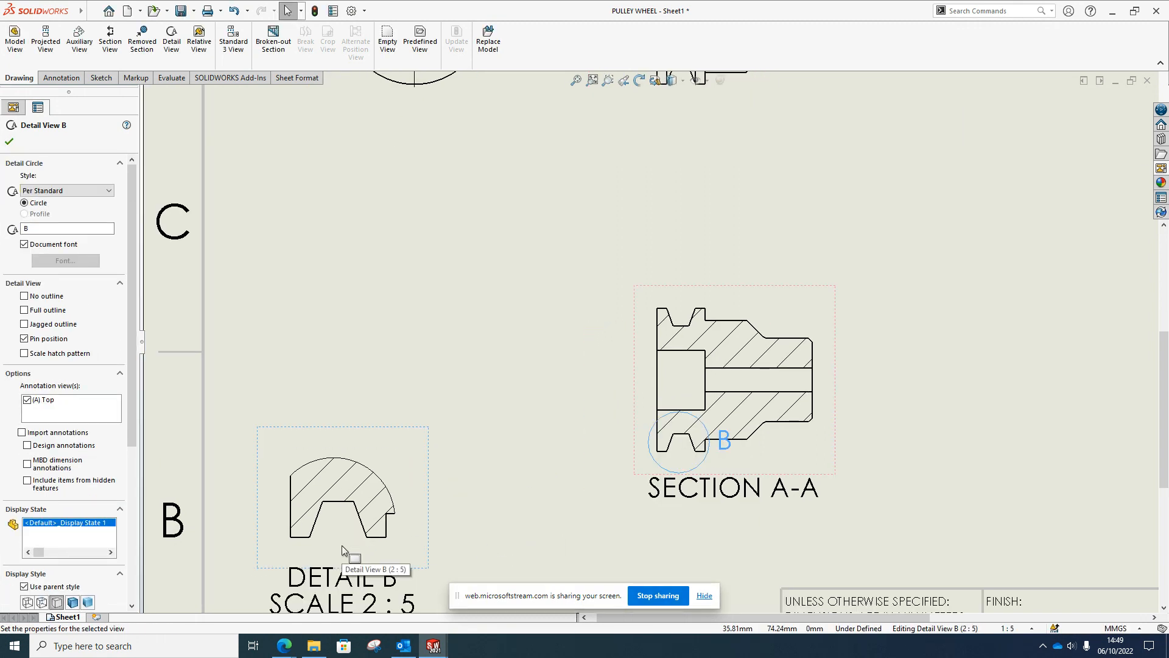
{"action": "scroll", "coordinate": [342, 546], "scroll_direction": "up", "scroll_amount": 2}
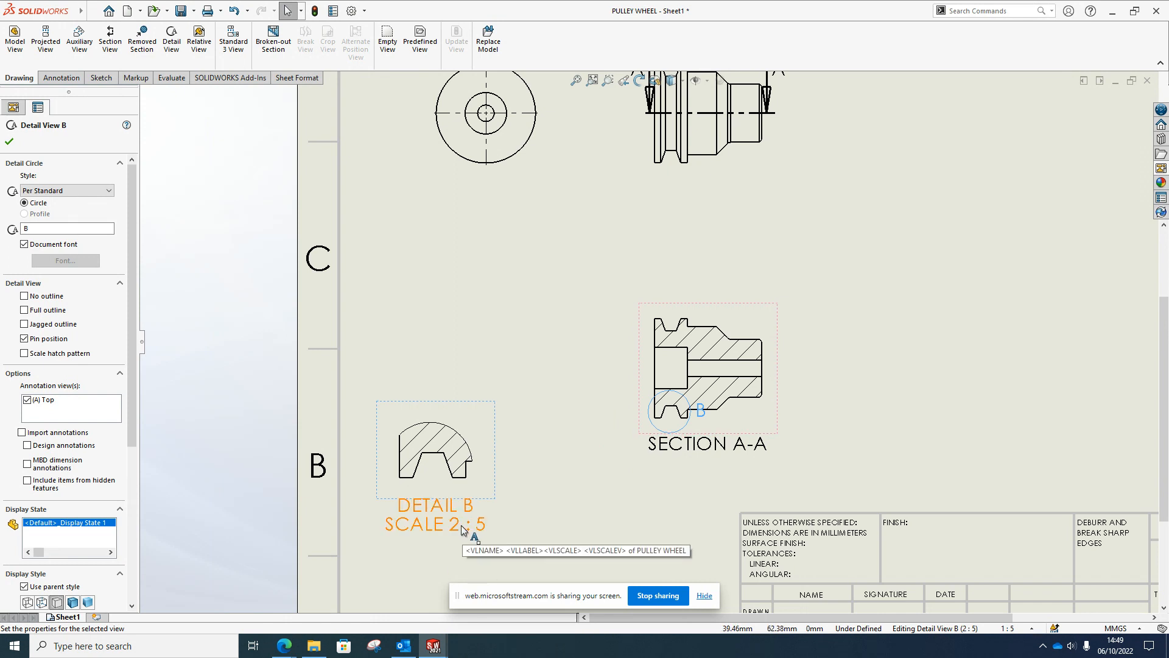
{"action": "scroll", "coordinate": [134, 521], "scroll_direction": "down", "scroll_amount": 4}
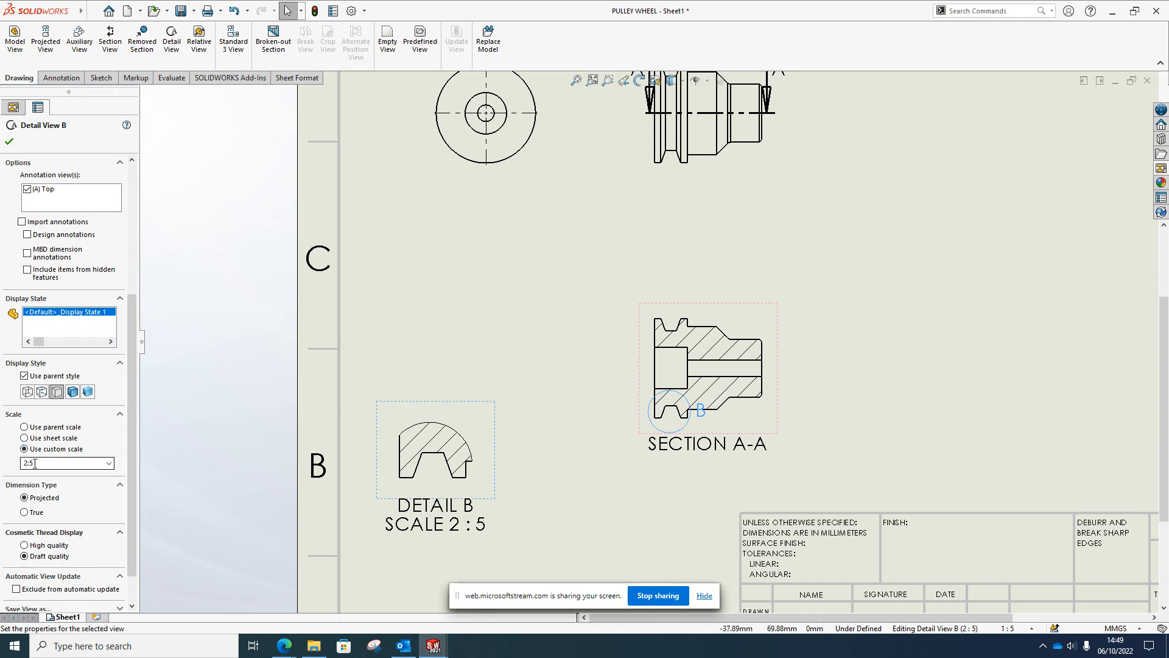
{"action": "left_click", "coordinate": [109, 464]}
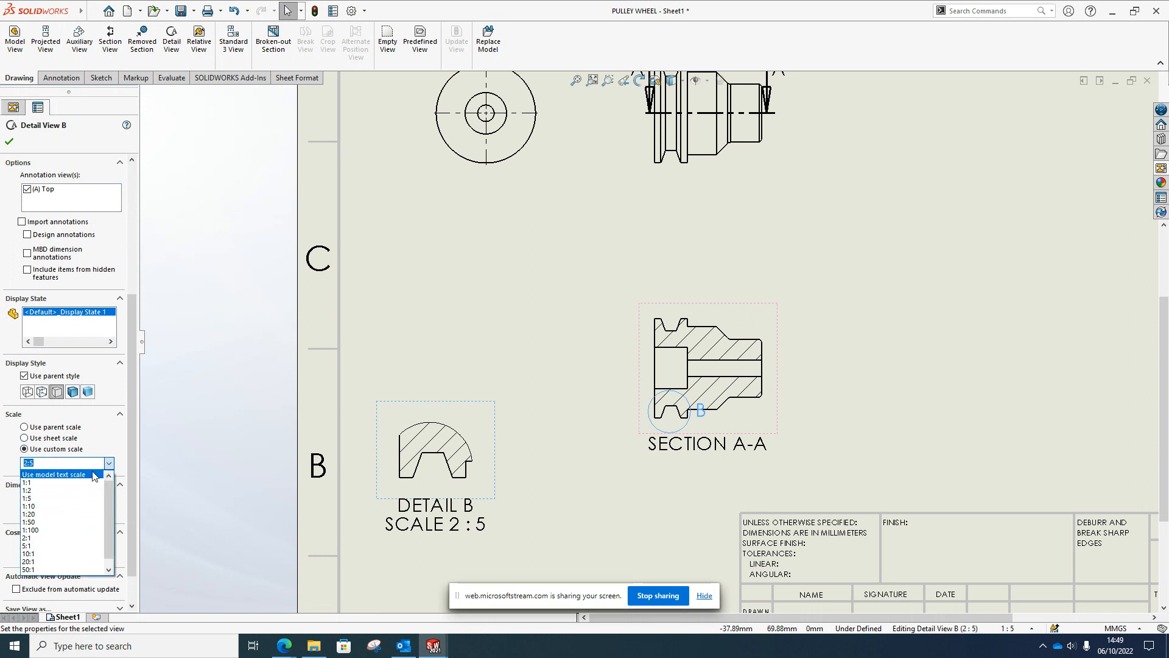
{"action": "left_click", "coordinate": [86, 484]}
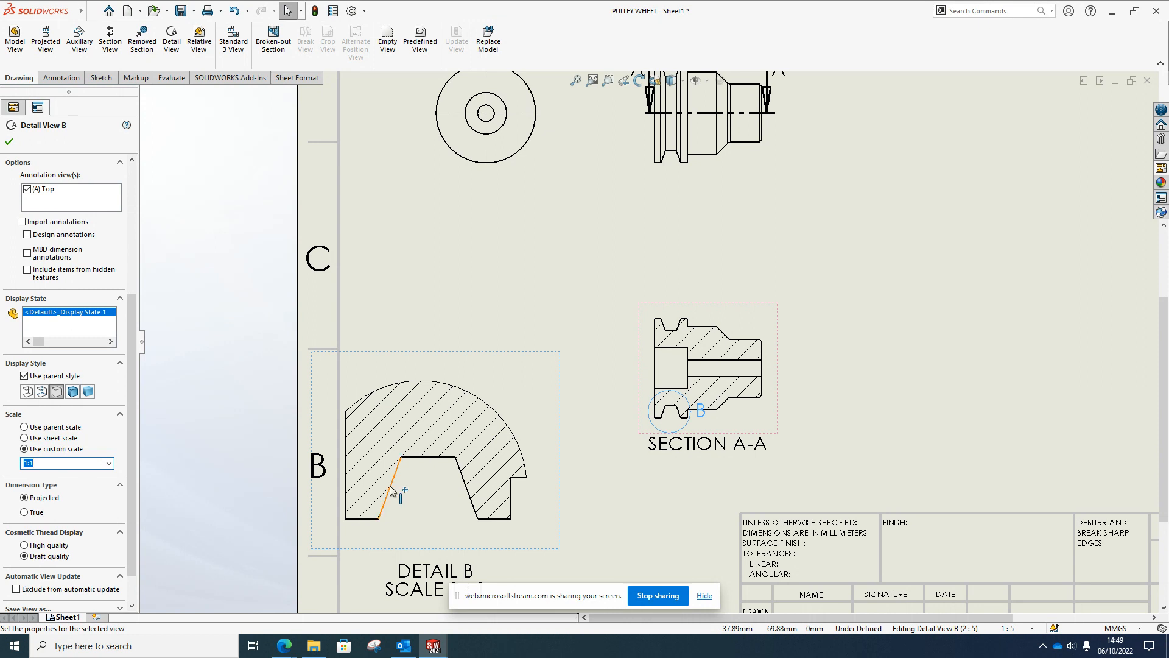
Move detail view B slightly up and closer to section A-A, and accept its view settings.
{"action": "left_click_drag", "start_coordinate": [426, 357], "coordinate": [472, 337]}
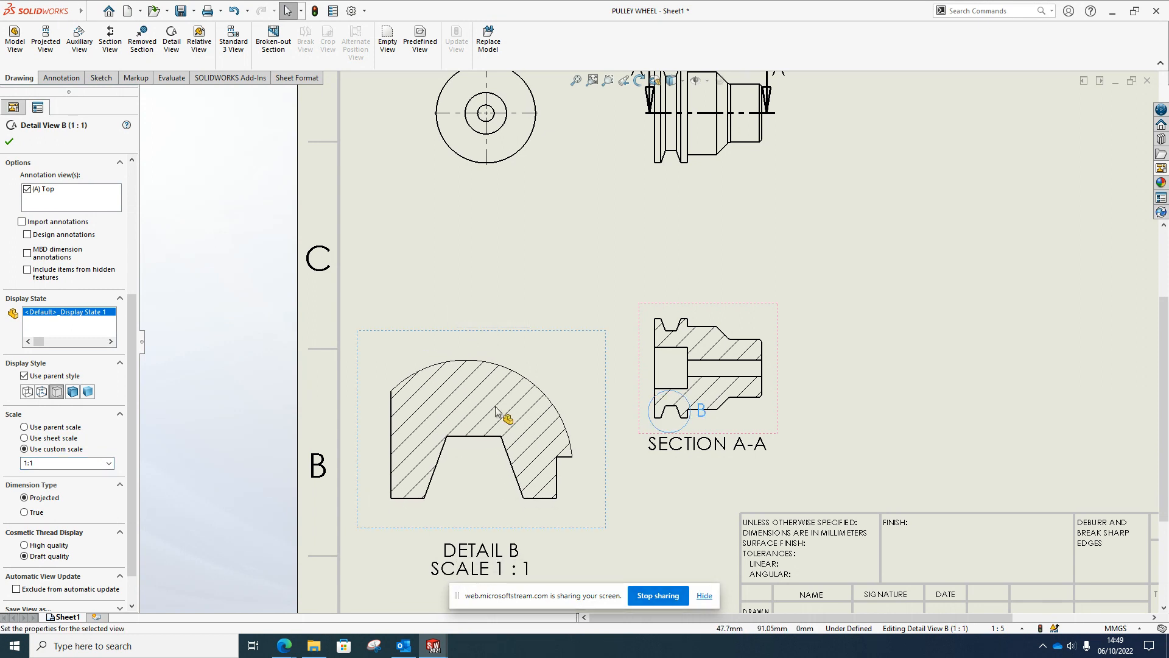
{"action": "left_click", "coordinate": [8, 143]}
{"action": "key", "text": "f"}
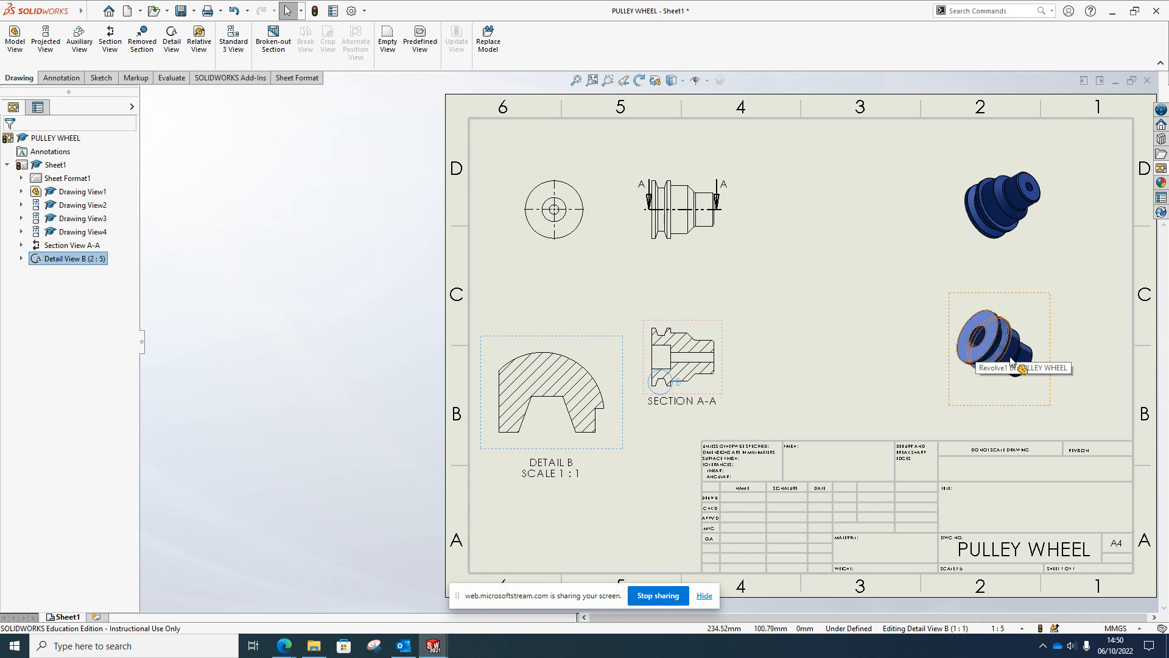
Switch the lower shaded pictorial view from its parent's scale to a custom scale of 1:2.
{"action": "left_click", "coordinate": [1047, 402]}
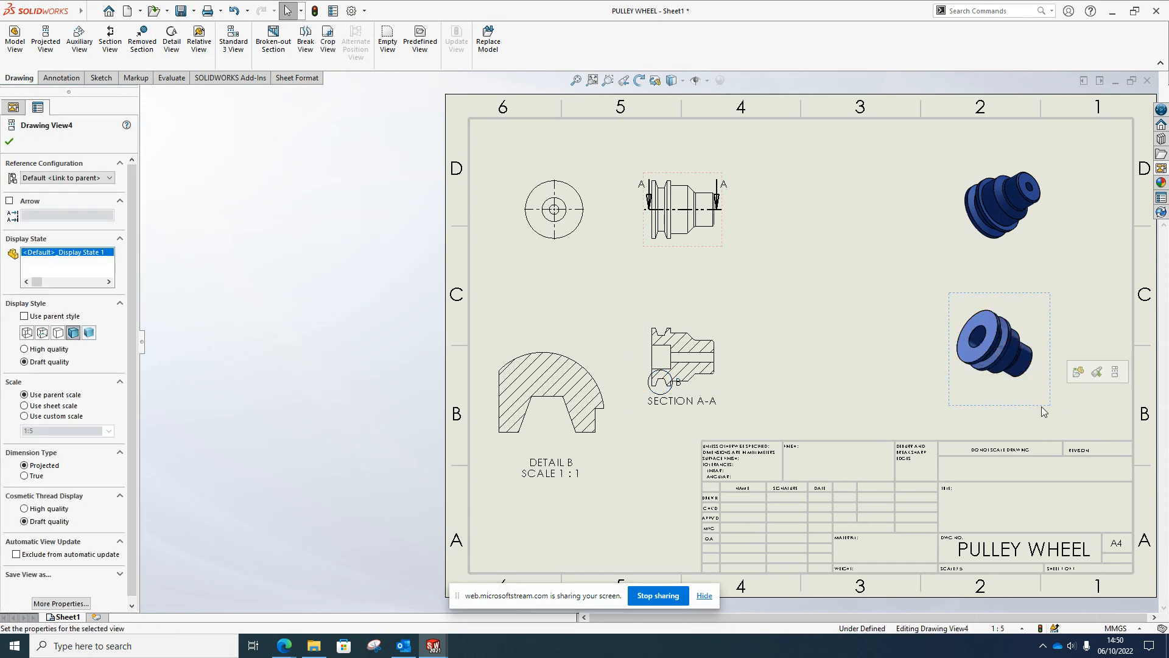
{"action": "scroll", "coordinate": [61, 396], "scroll_direction": "down", "scroll_amount": 1}
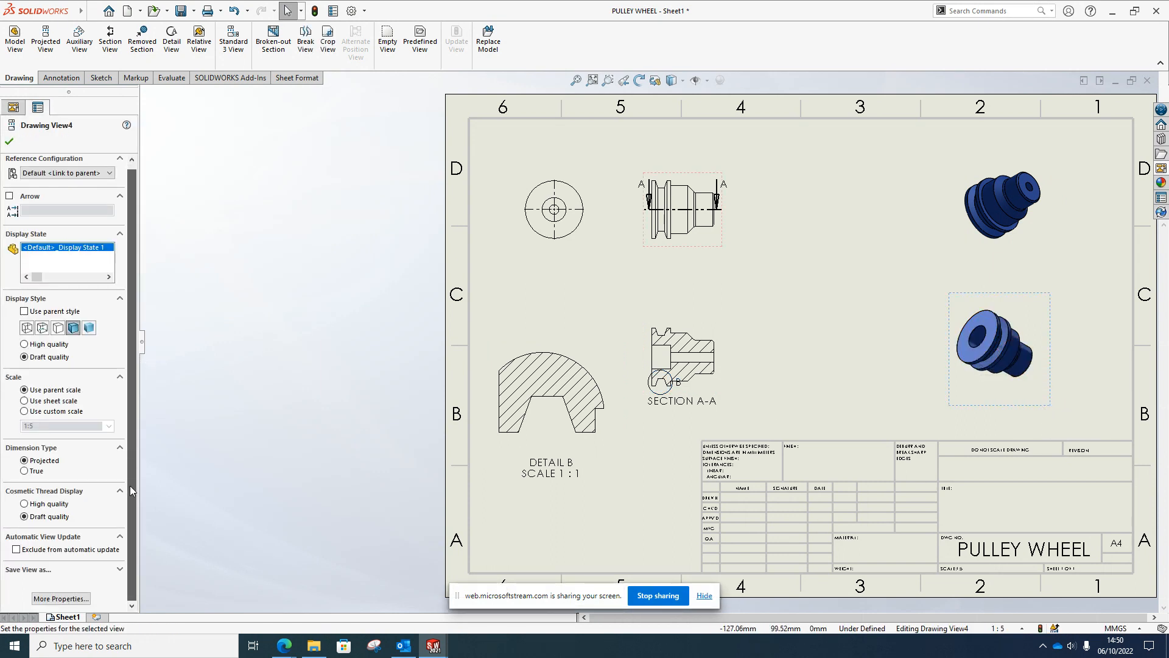
{"action": "left_click", "coordinate": [24, 412]}
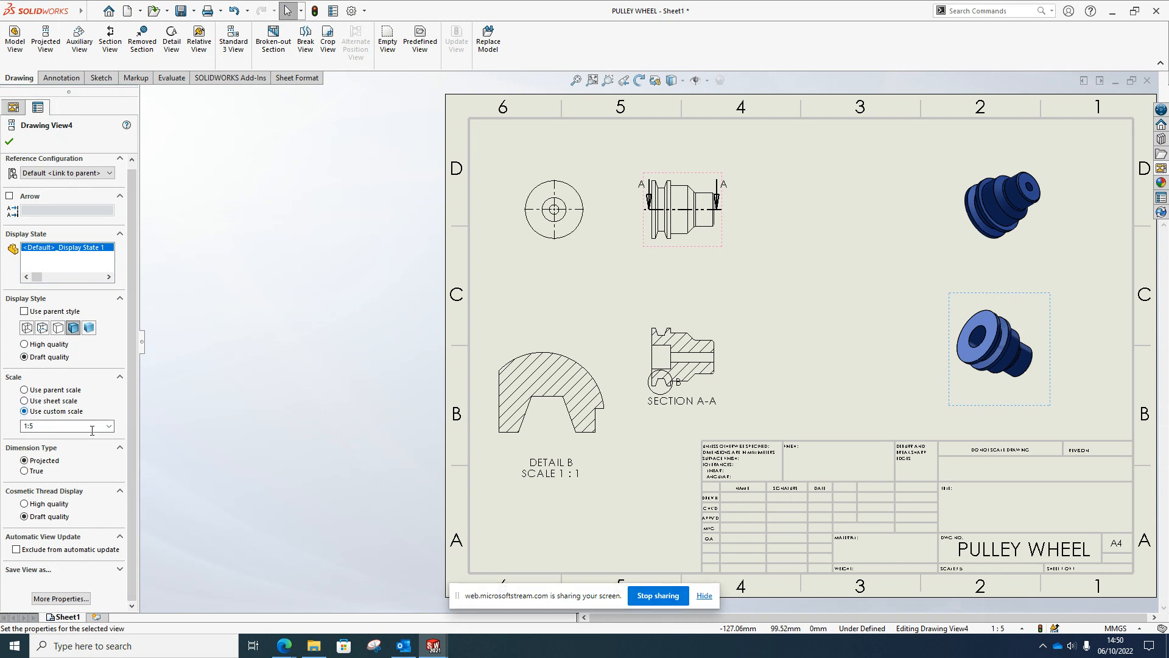
{"action": "left_click", "coordinate": [109, 427]}
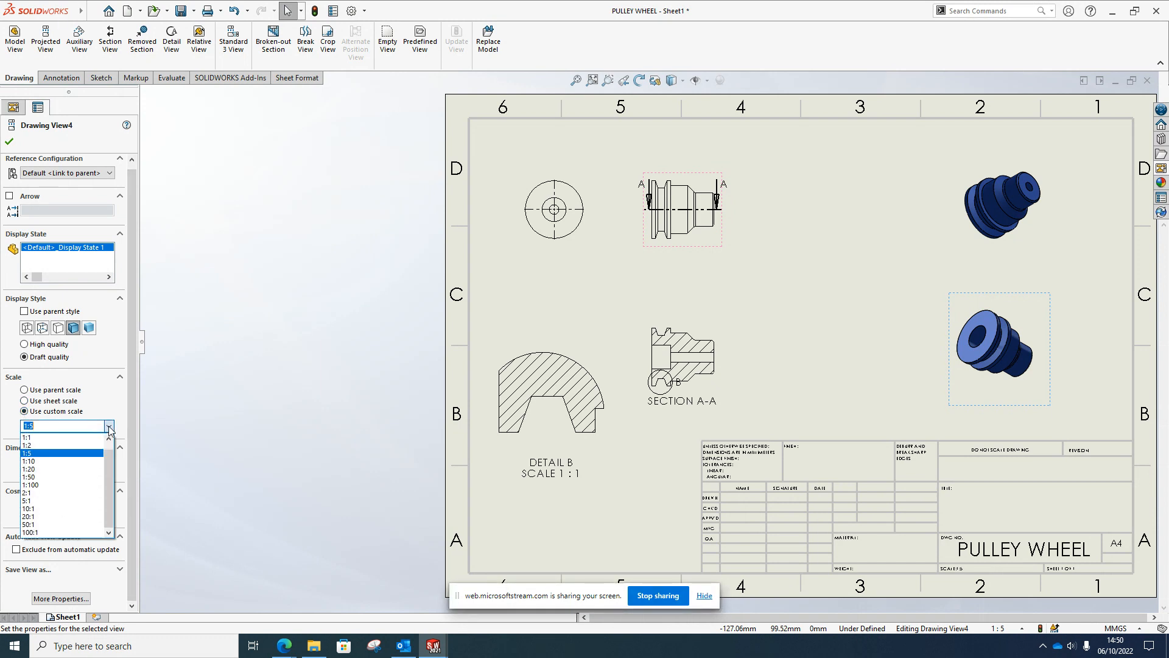
{"action": "left_click", "coordinate": [77, 452]}
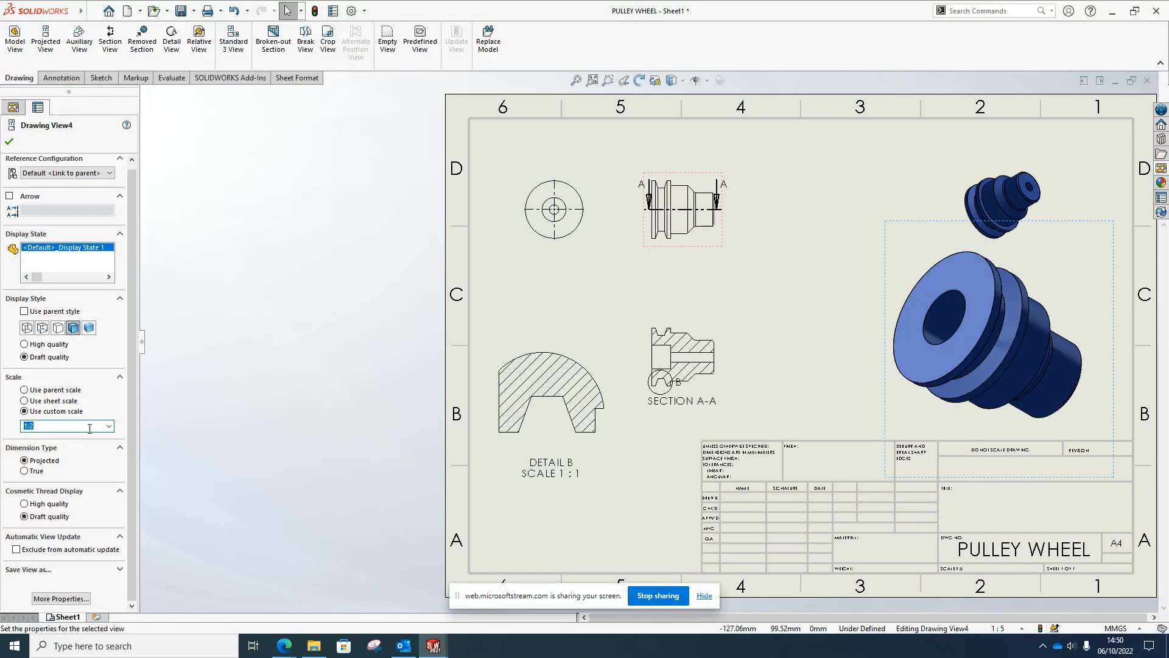
Try custom scales of 1:1 and 1:10 on the lower shaded pictorial view.
{"action": "left_click", "coordinate": [109, 426]}
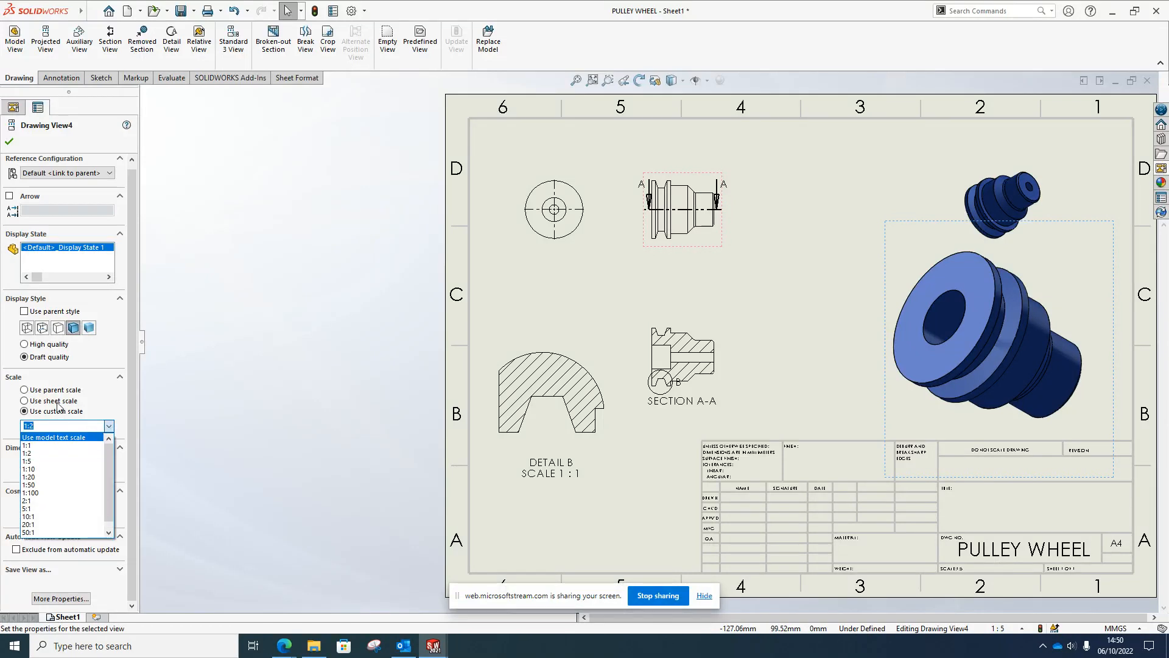
{"action": "left_click", "coordinate": [49, 447]}
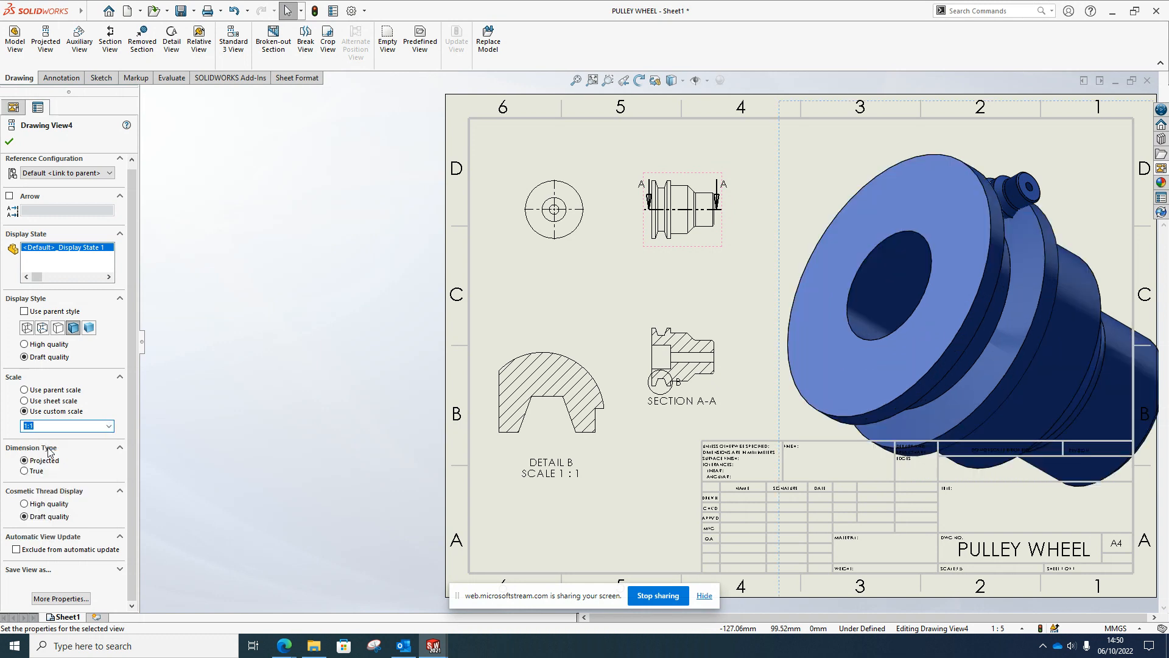
{"action": "left_click", "coordinate": [109, 426]}
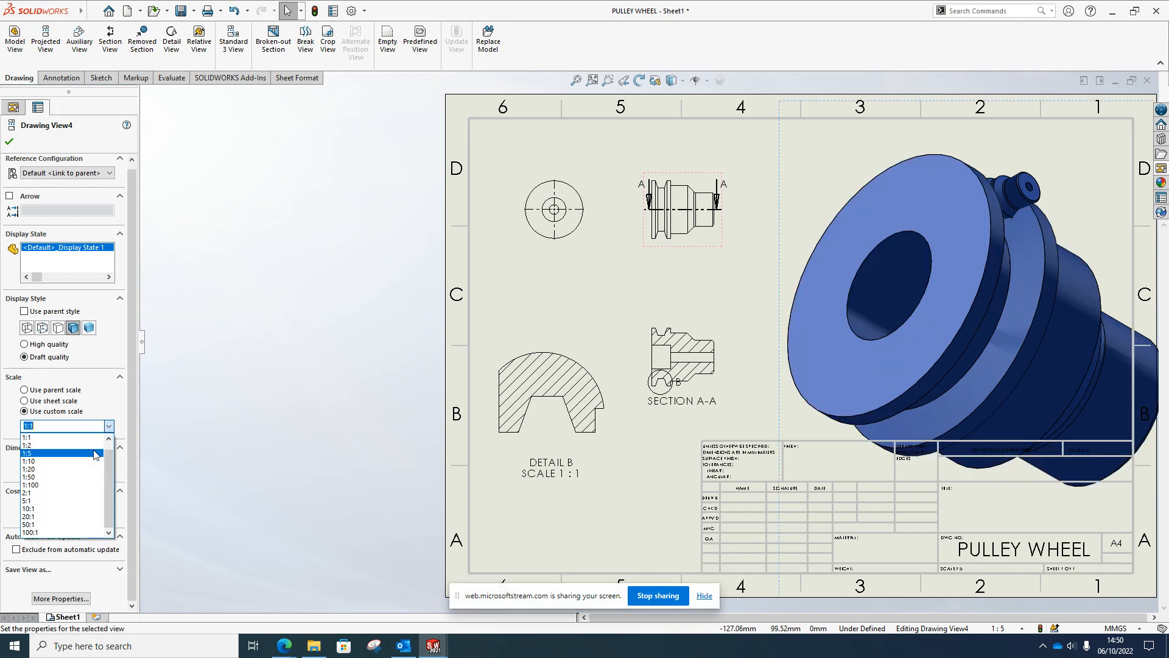
{"action": "left_click", "coordinate": [84, 462]}
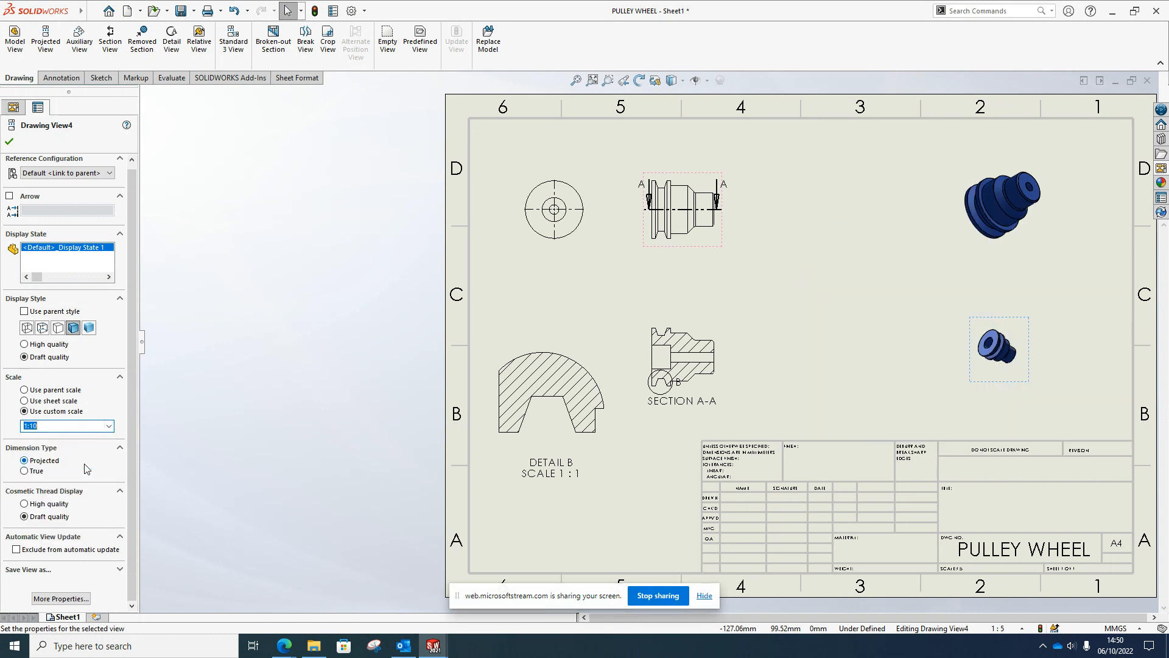
Set the lower shaded pictorial view's custom scale to 1:5.
{"action": "left_click", "coordinate": [109, 426]}
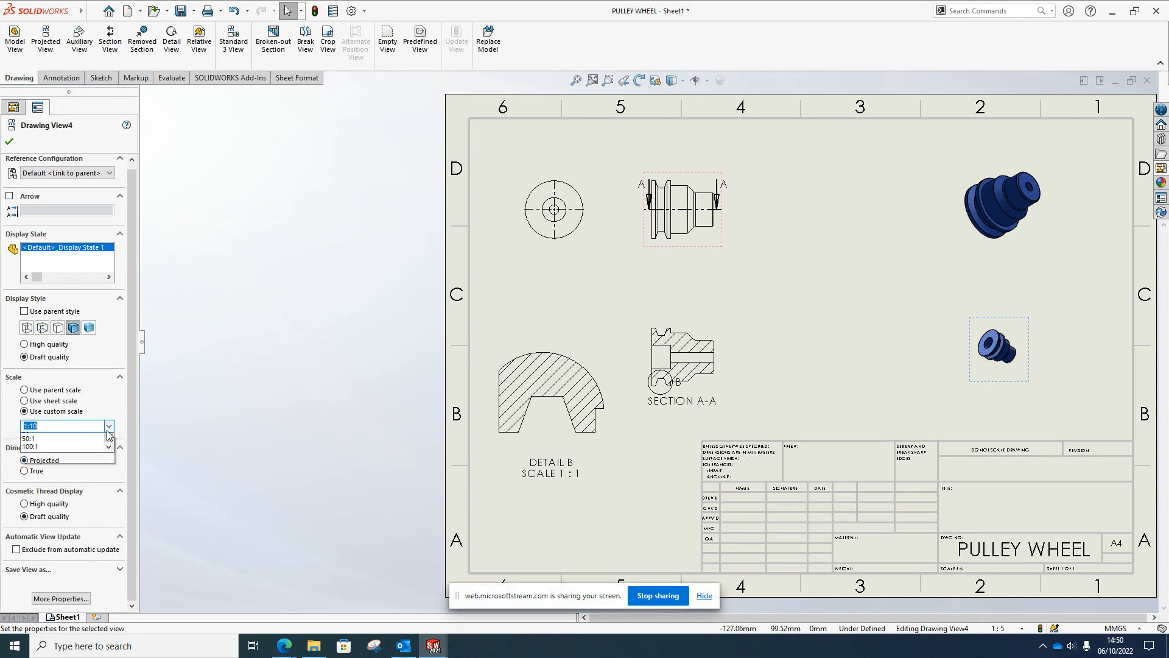
{"action": "left_click", "coordinate": [88, 454]}
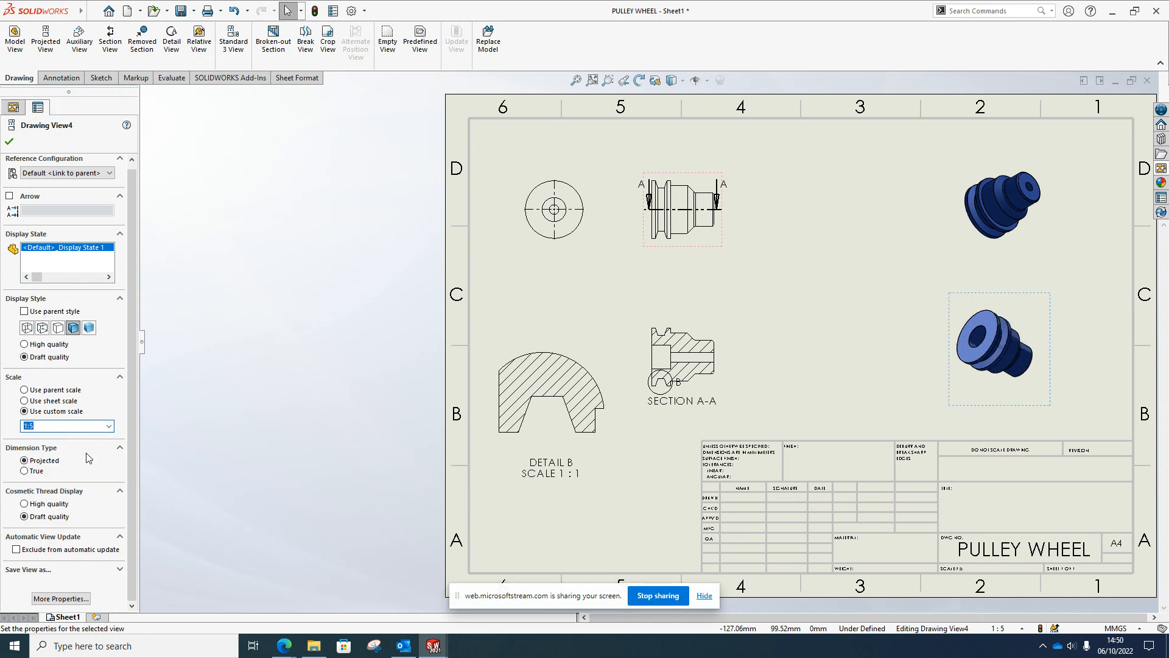